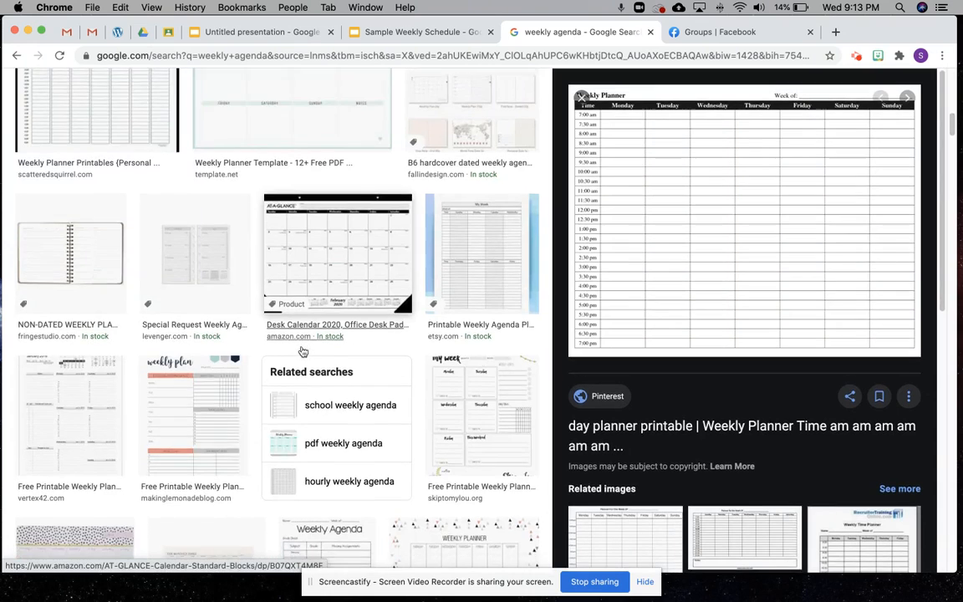
- Browse the weekly agenda image results and open the previewed Weekly Planner image in its own browser tab
{"action": "scroll", "coordinate": [309, 339], "scroll_direction": "down", "scroll_amount": 4}
{"action": "scroll", "coordinate": [322, 327], "scroll_direction": "down", "scroll_amount": 9}
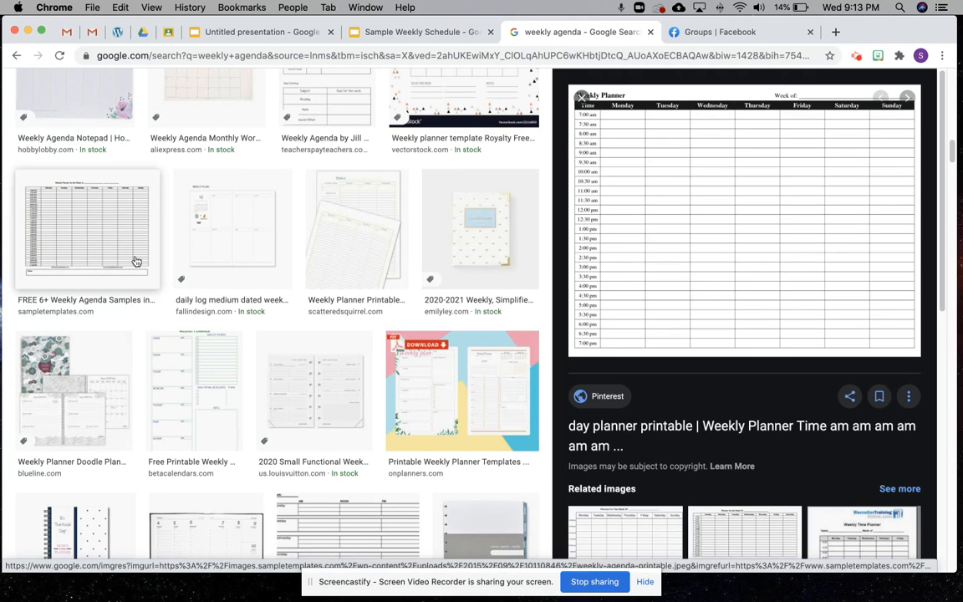
{"action": "scroll", "coordinate": [363, 400], "scroll_direction": "up", "scroll_amount": 10}
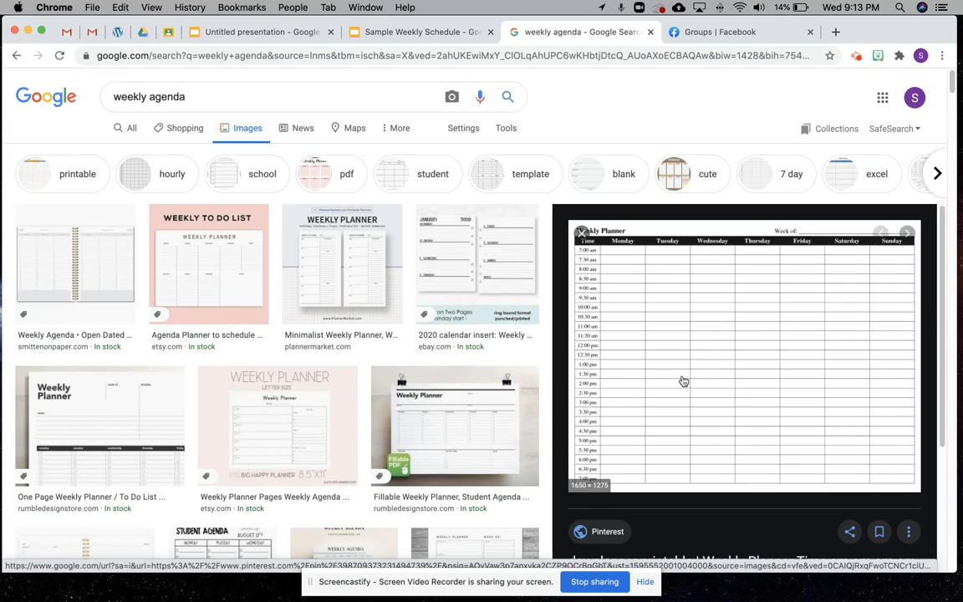
{"action": "right_click", "coordinate": [690, 274]}
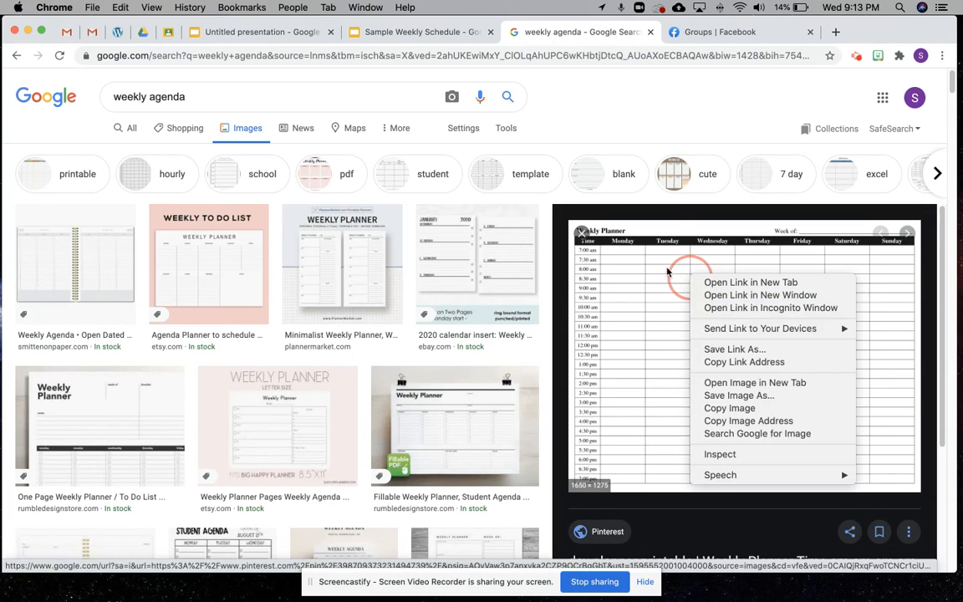
{"action": "left_click", "coordinate": [720, 382]}
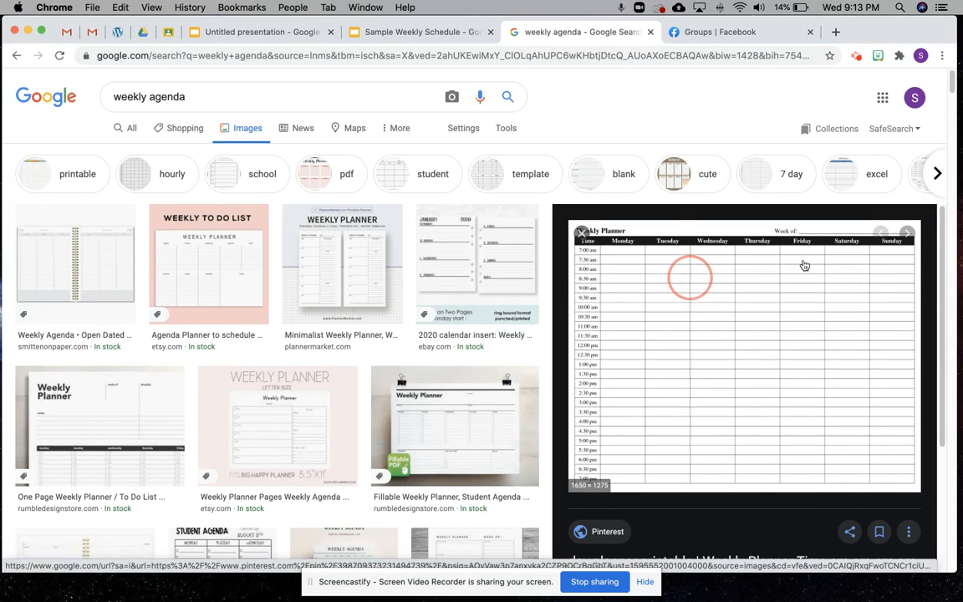
{"action": "left_click", "coordinate": [673, 32]}
- Copy the full-size Weekly Planner image and paste it onto the blank slide of the untitled presentation
{"action": "right_click", "coordinate": [291, 267]}
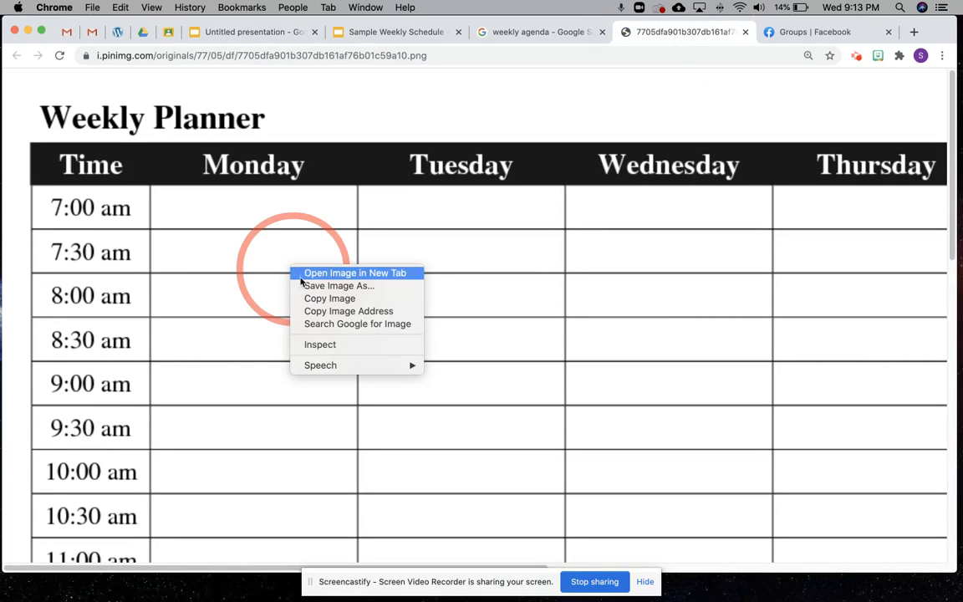
{"action": "left_click", "coordinate": [334, 302]}
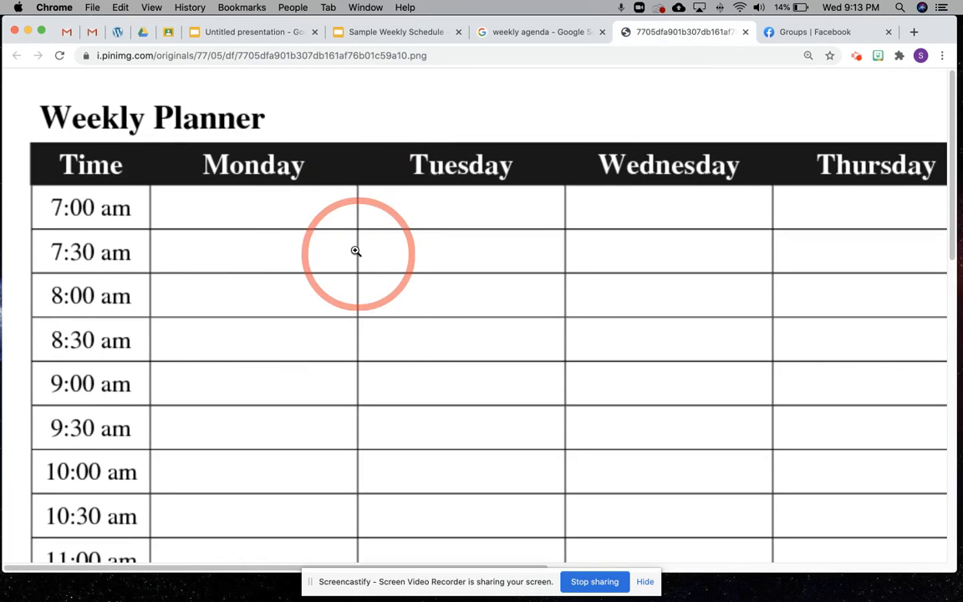
{"action": "left_click", "coordinate": [261, 32]}
{"action": "right_click", "coordinate": [440, 263]}
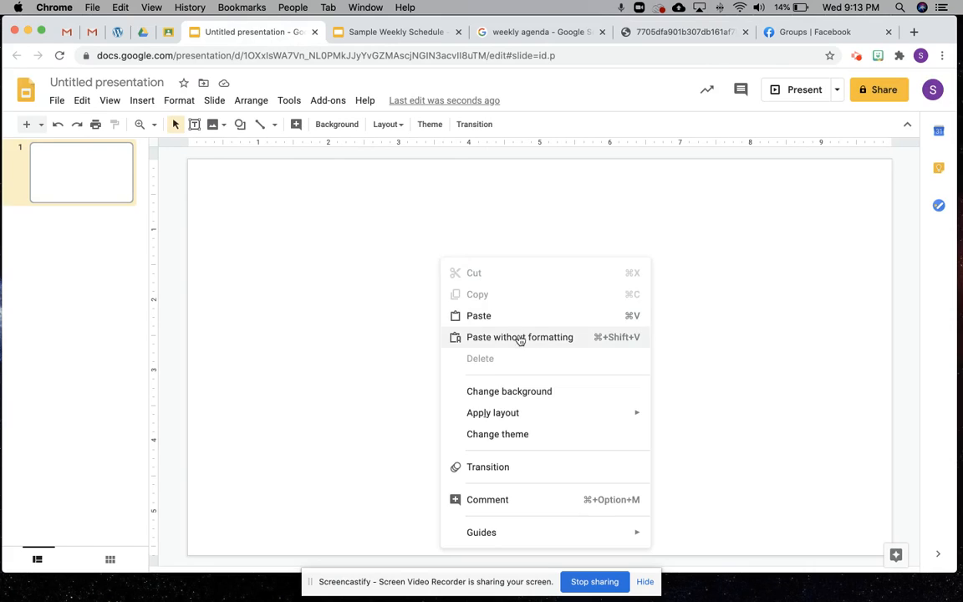
{"action": "left_click", "coordinate": [477, 316]}
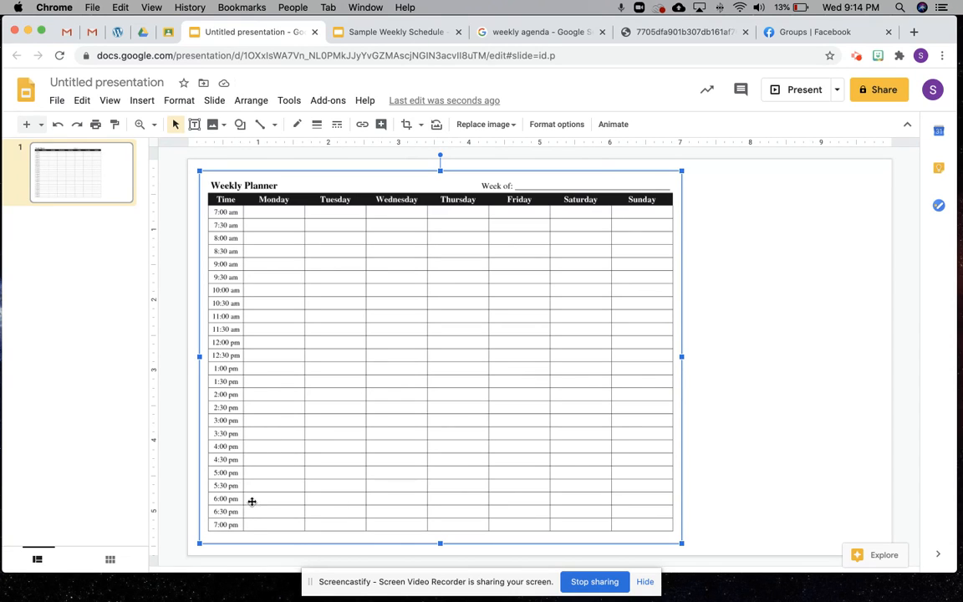
- Crop the planner image to the Time and Monday to Friday columns, from the weekday header through the 3:30 pm row
{"action": "left_click", "coordinate": [407, 124]}
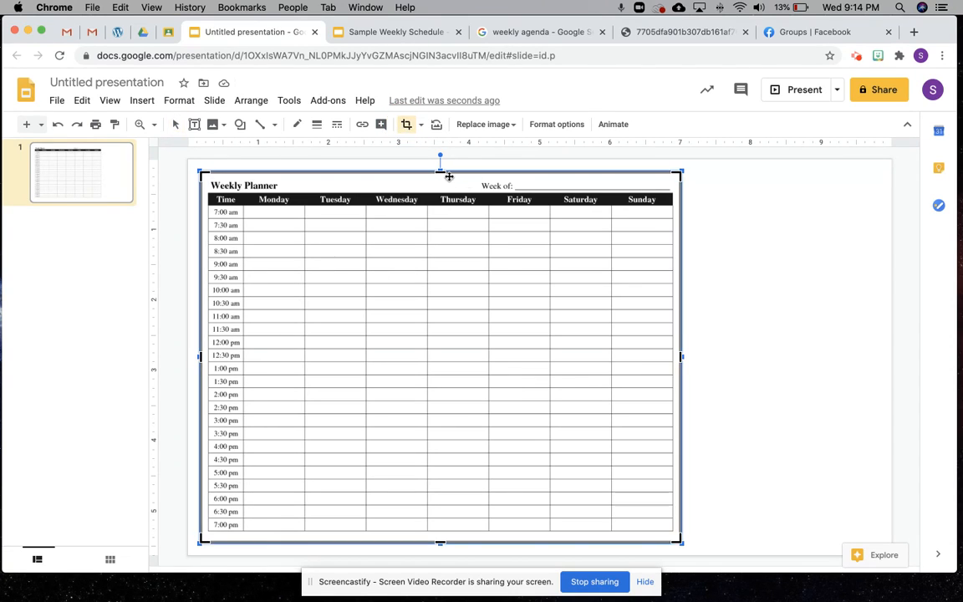
{"action": "left_click_drag", "start_coordinate": [441, 172], "coordinate": [443, 193]}
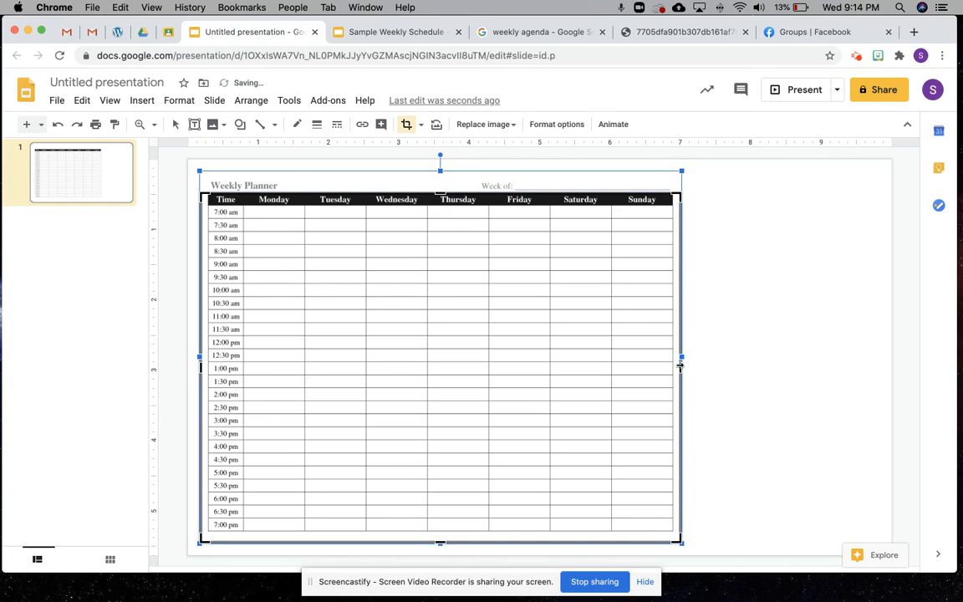
{"action": "left_click_drag", "start_coordinate": [680, 365], "coordinate": [553, 361]}
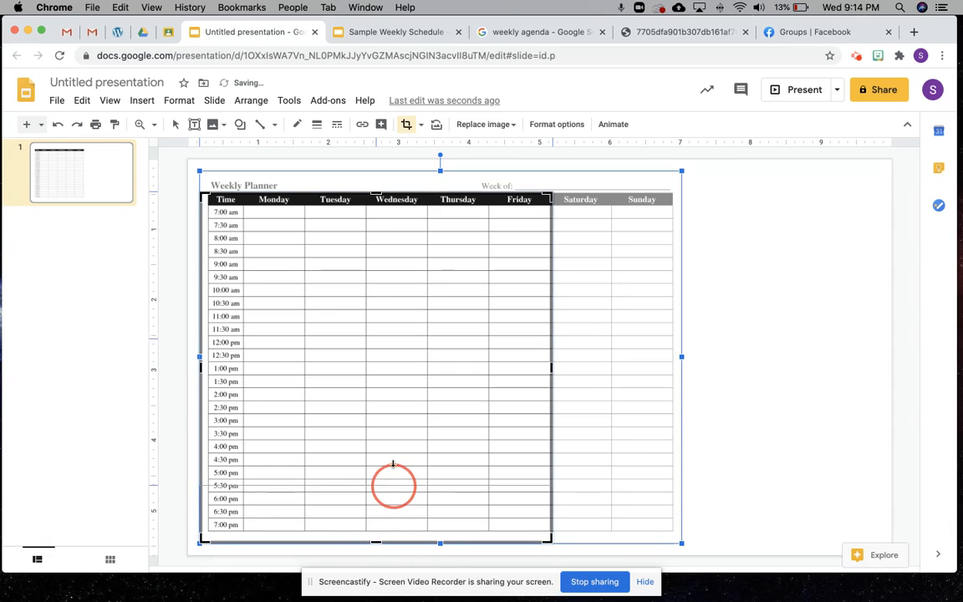
{"action": "left_click_drag", "start_coordinate": [393, 465], "coordinate": [398, 445]}
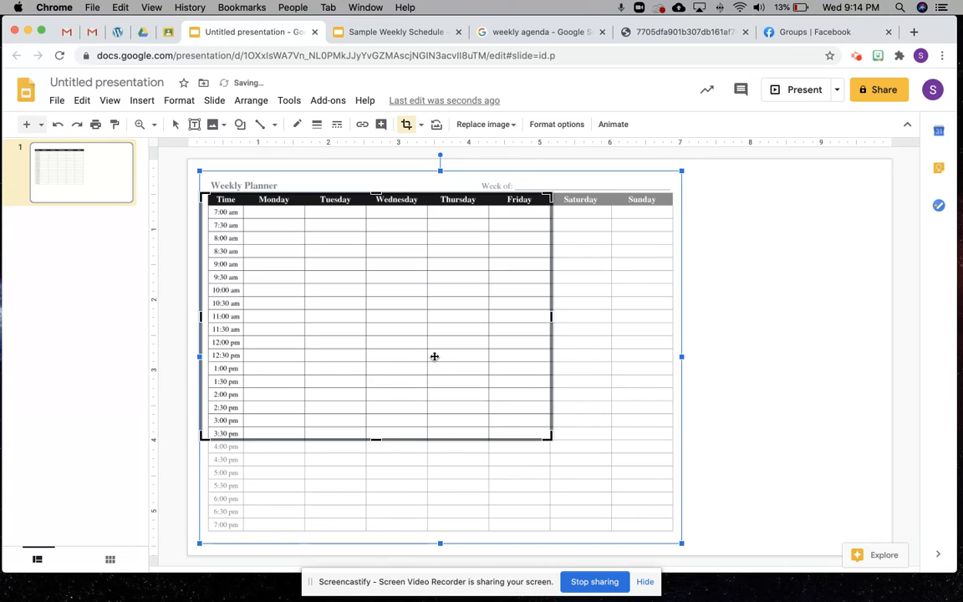
{"action": "key", "text": "Return"}
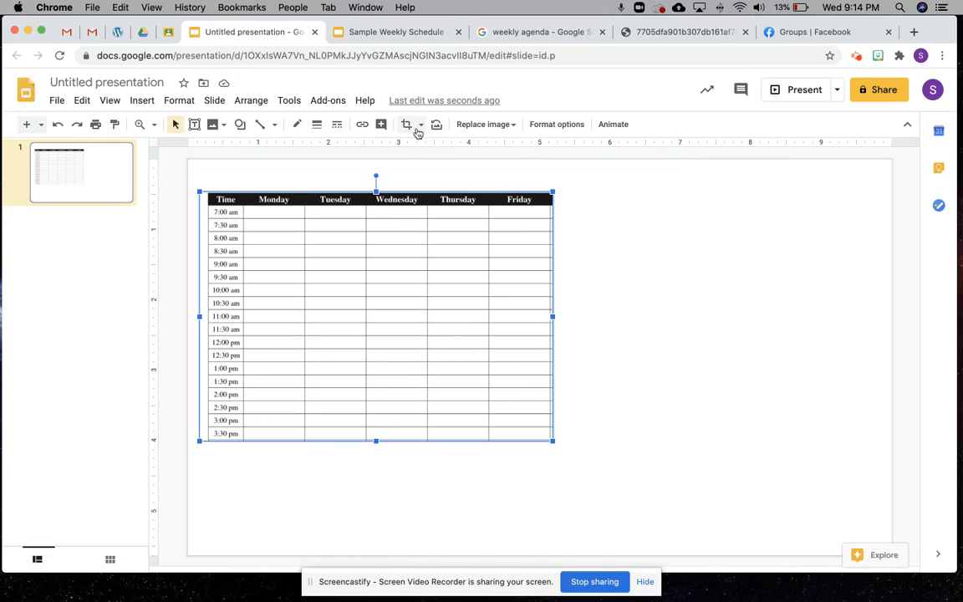
- Move the cropped planner to the slide's upper-left corner and enlarge it proportionally to nearly the full slide height
{"action": "left_click_drag", "start_coordinate": [338, 301], "coordinate": [332, 278]}
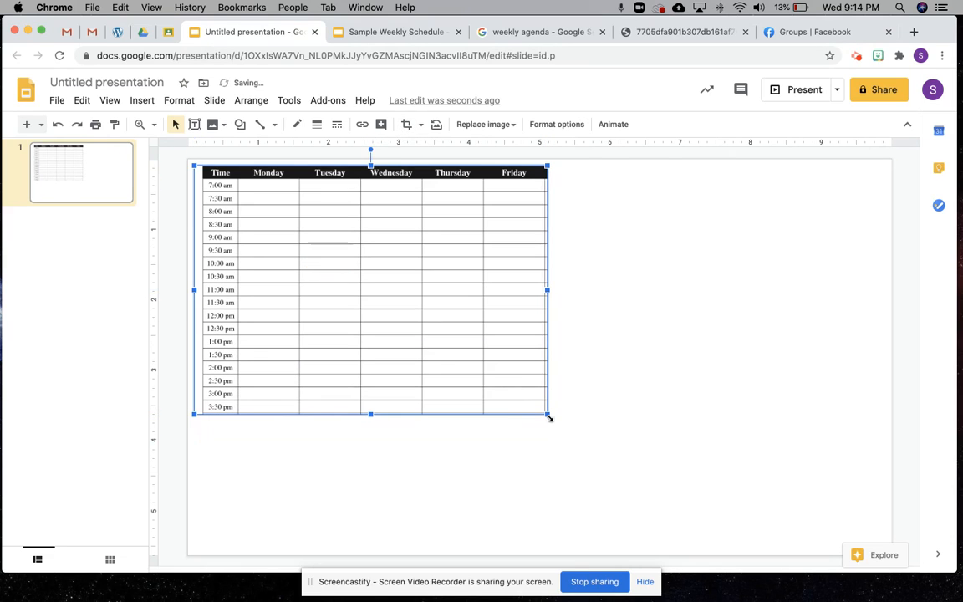
{"action": "left_click_drag", "start_coordinate": [548, 414], "coordinate": [739, 550]}
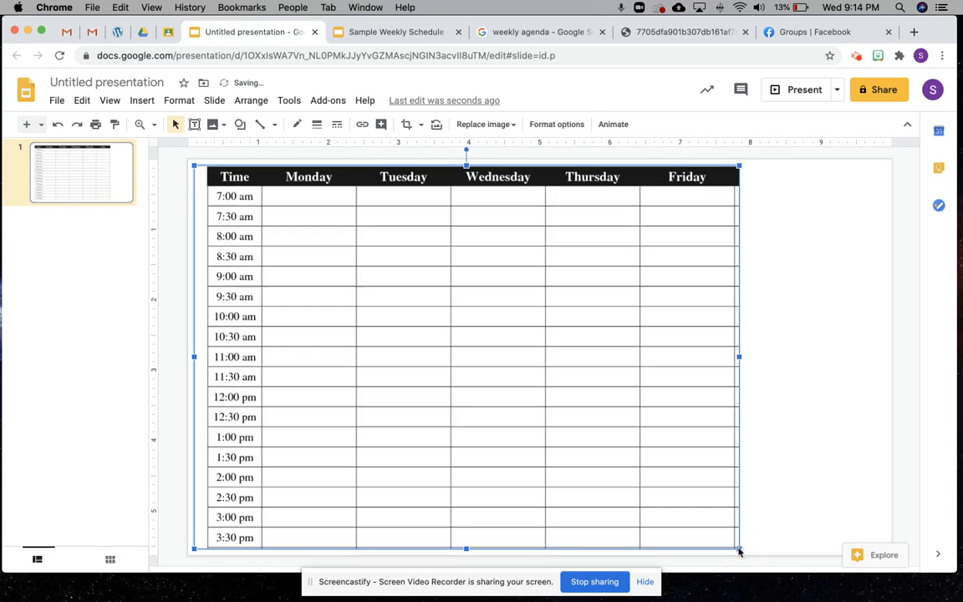
{"action": "left_click", "coordinate": [803, 283]}
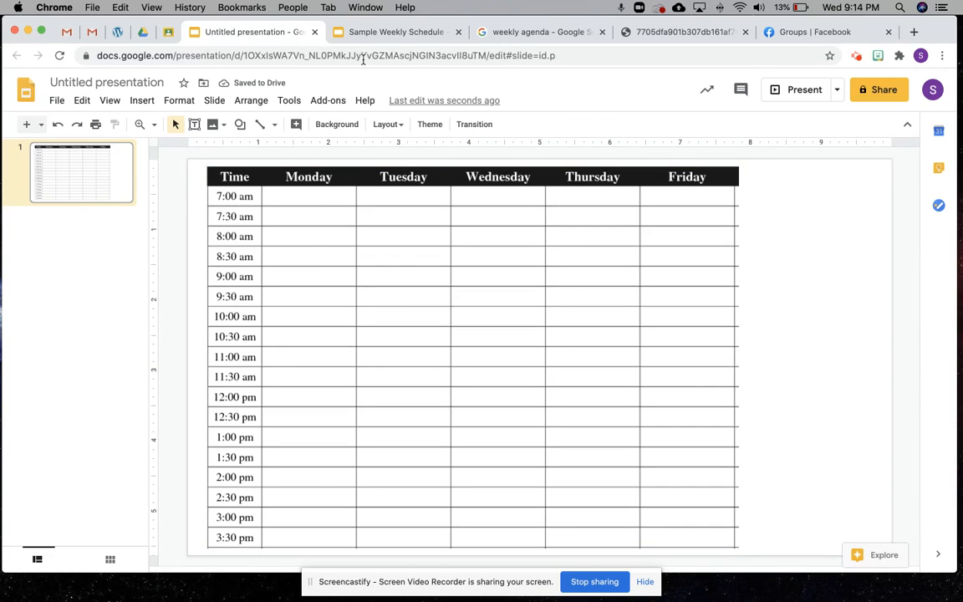
- Look at the Sample Weekly Schedule presentation's layout for reference and return to the untitled presentation
{"action": "left_click", "coordinate": [393, 32]}
{"action": "left_click", "coordinate": [103, 192]}
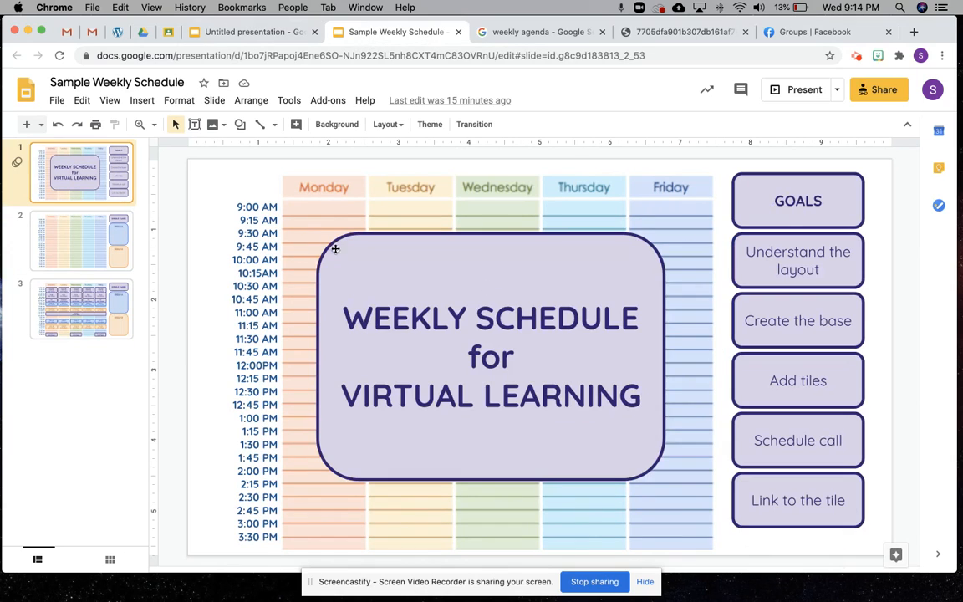
{"action": "left_click", "coordinate": [222, 33]}
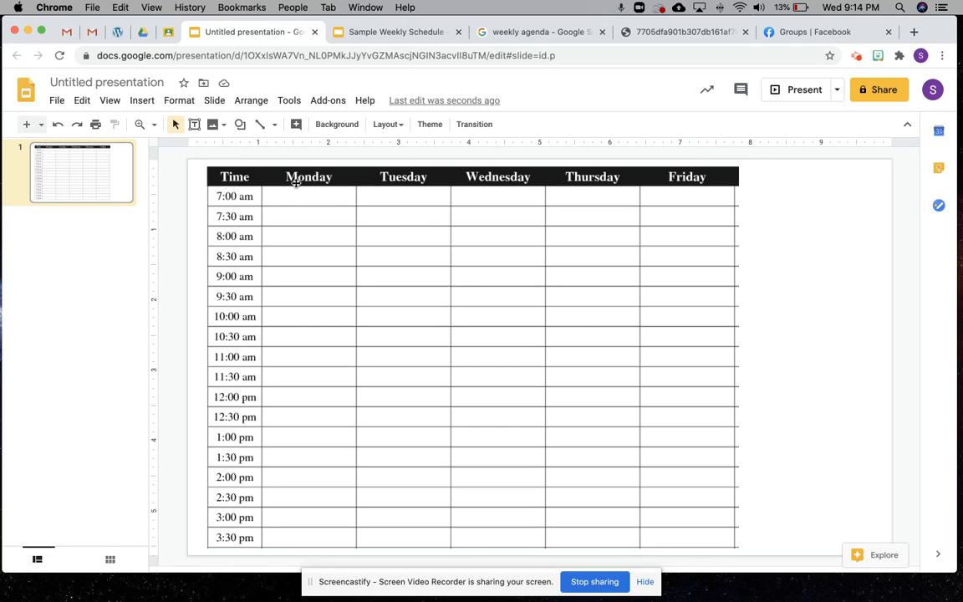
- Draw a rectangle over Monday's 8:00 am and 8:30 am cells and fill it with cyan
{"action": "left_click", "coordinate": [240, 125]}
{"action": "mouse_move", "coordinate": [253, 149]}
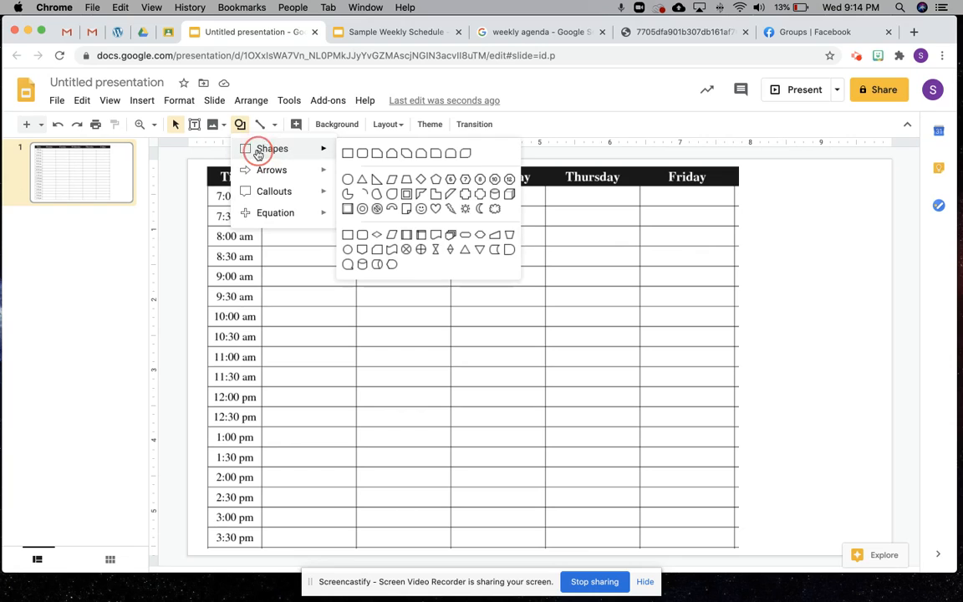
{"action": "left_click", "coordinate": [348, 154]}
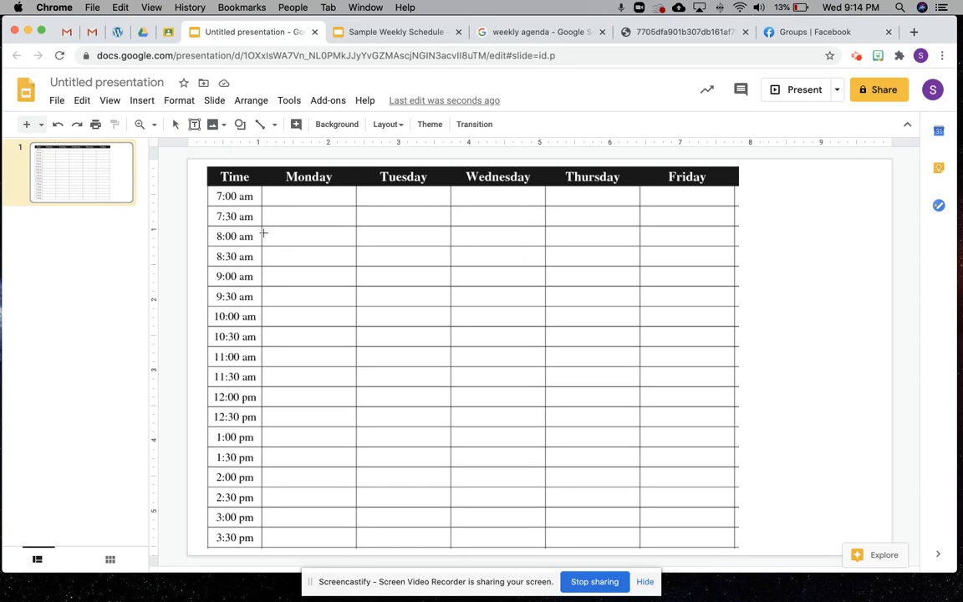
{"action": "left_click_drag", "start_coordinate": [262, 225], "coordinate": [355, 265]}
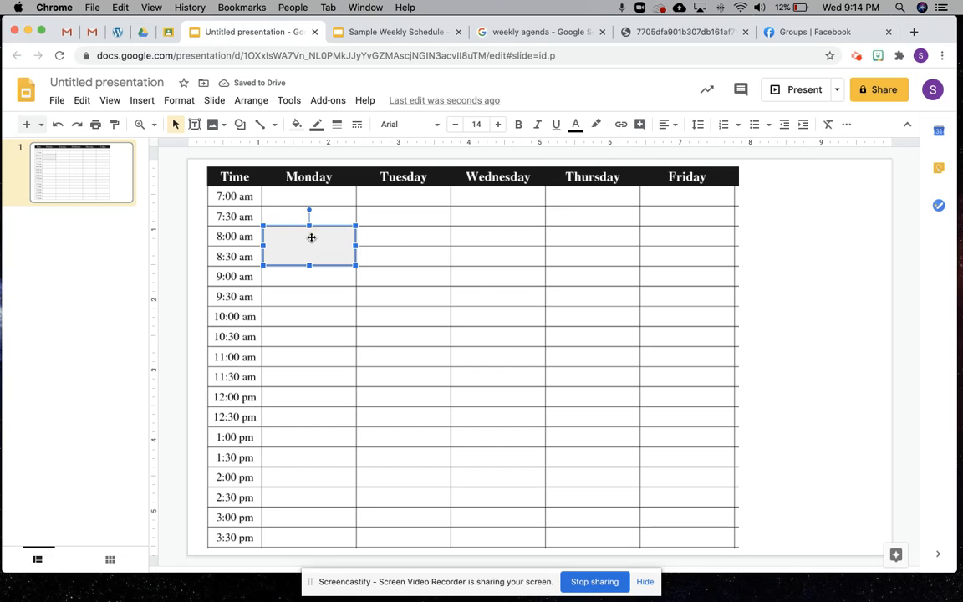
{"action": "left_click", "coordinate": [296, 125]}
{"action": "left_click", "coordinate": [377, 210]}
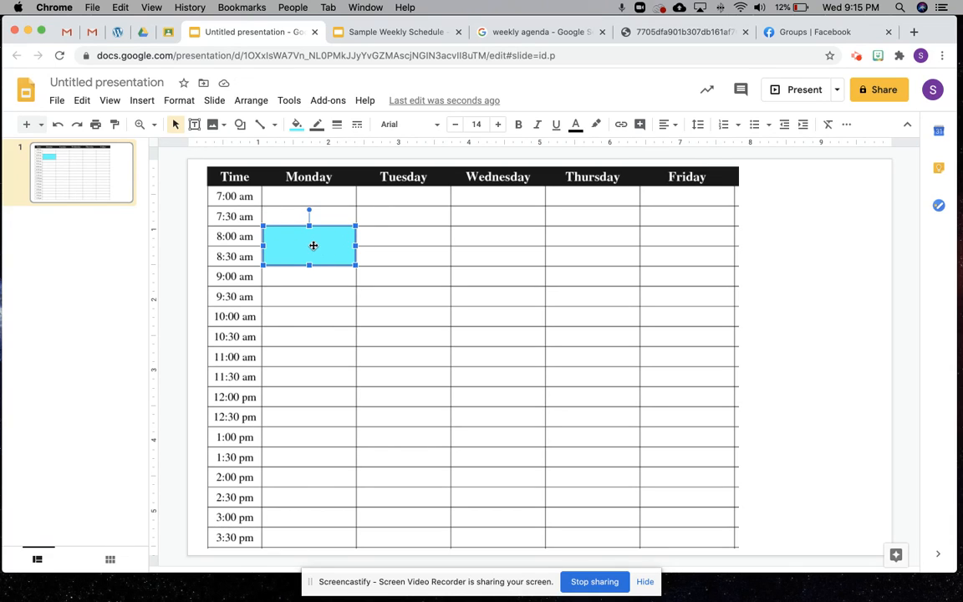
- Label the cyan tile "Morning Meeting" and center the text horizontally
{"action": "double_click", "coordinate": [306, 241]}
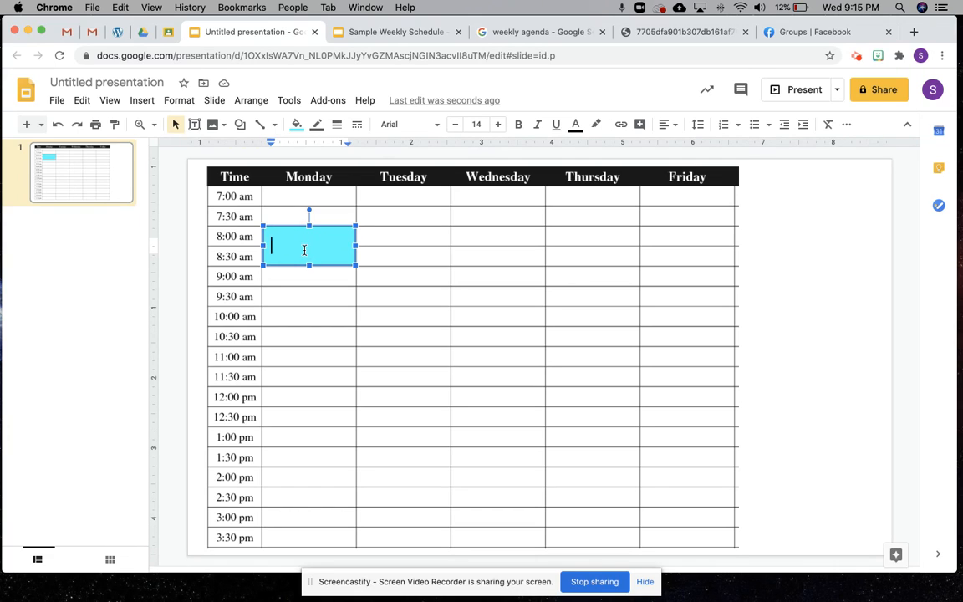
{"action": "type", "text": "Morning Meeting"}
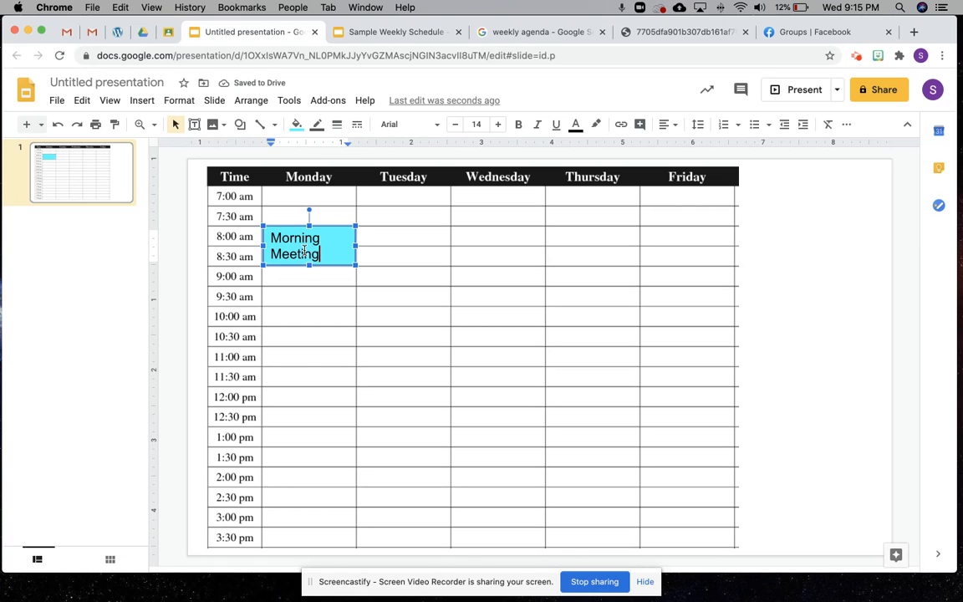
{"action": "key", "text": "super+a"}
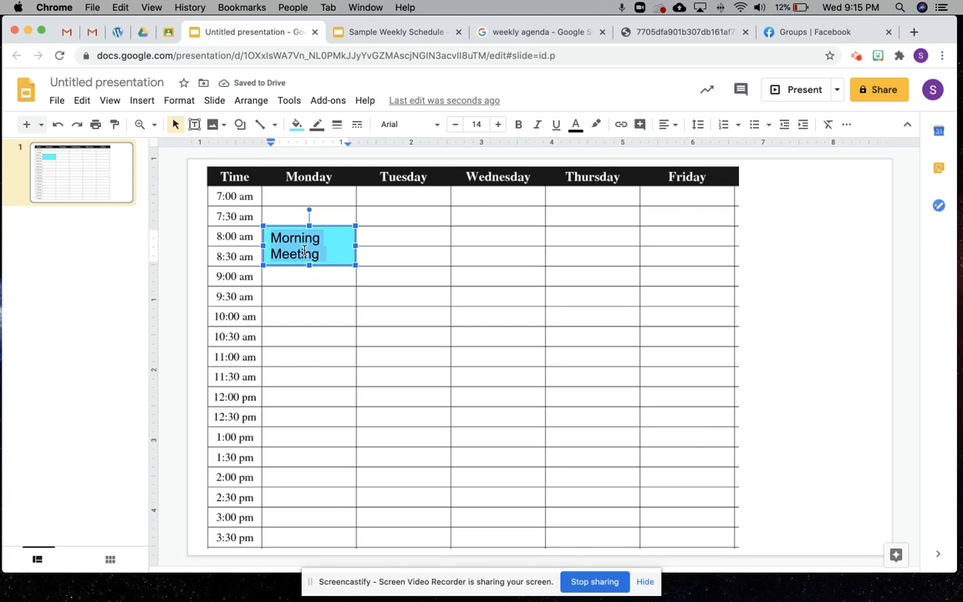
{"action": "left_click", "coordinate": [664, 124]}
{"action": "left_click", "coordinate": [682, 153]}
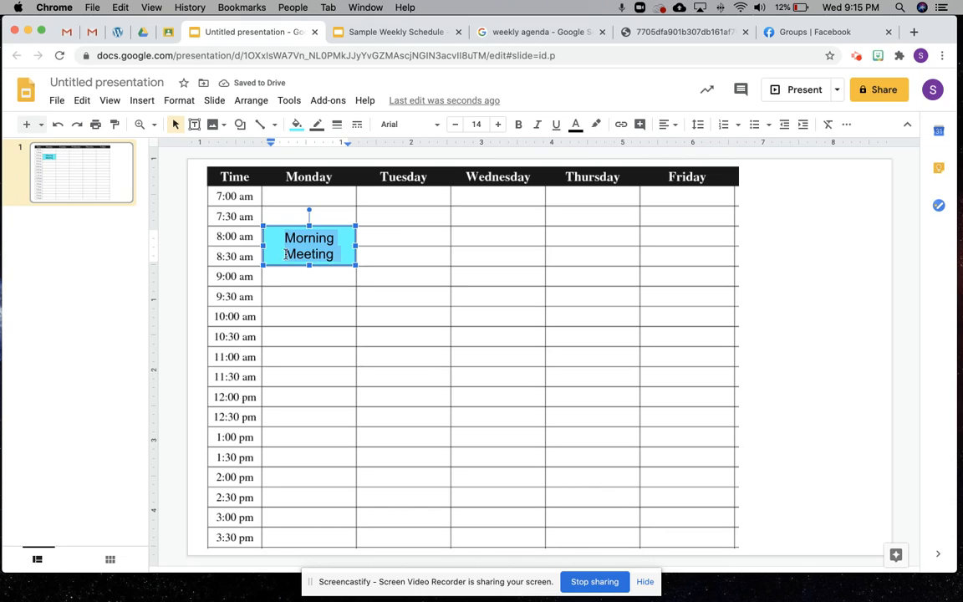
- Set the Morning Meeting text to font size 10 and add "8:00-9:00am" on a second line
{"action": "left_click", "coordinate": [455, 124]}
{"action": "left_click", "coordinate": [455, 123]}
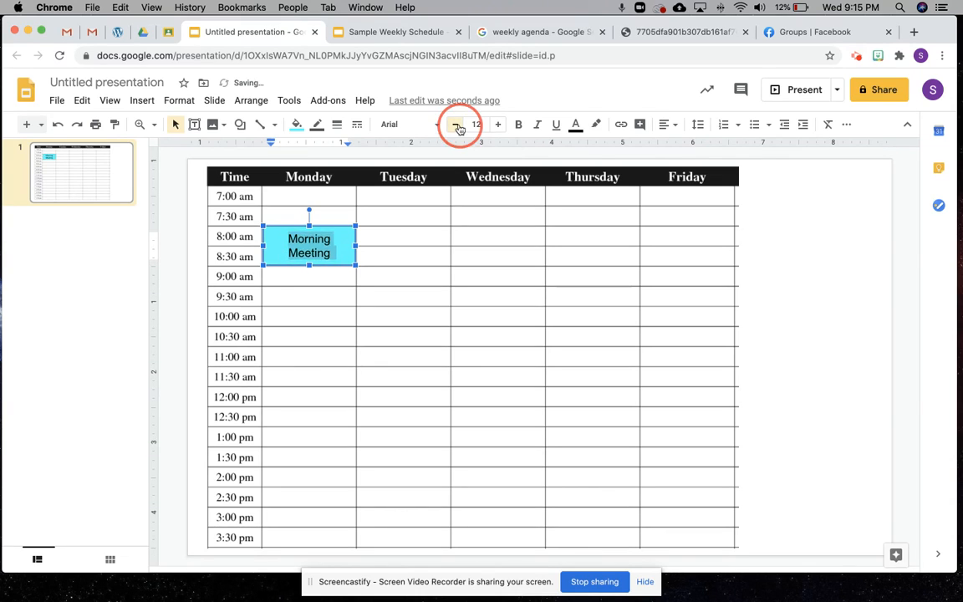
{"action": "left_click", "coordinate": [455, 123]}
{"action": "left_click", "coordinate": [454, 124]}
{"action": "left_click", "coordinate": [346, 245]}
{"action": "key", "text": "Return"}
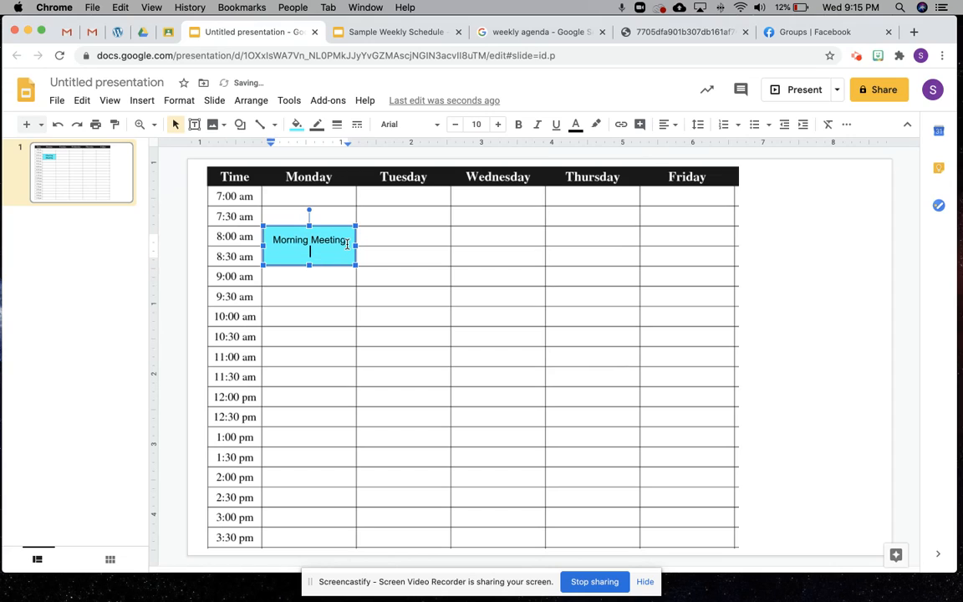
{"action": "type", "text": "8:00-9:00am"}
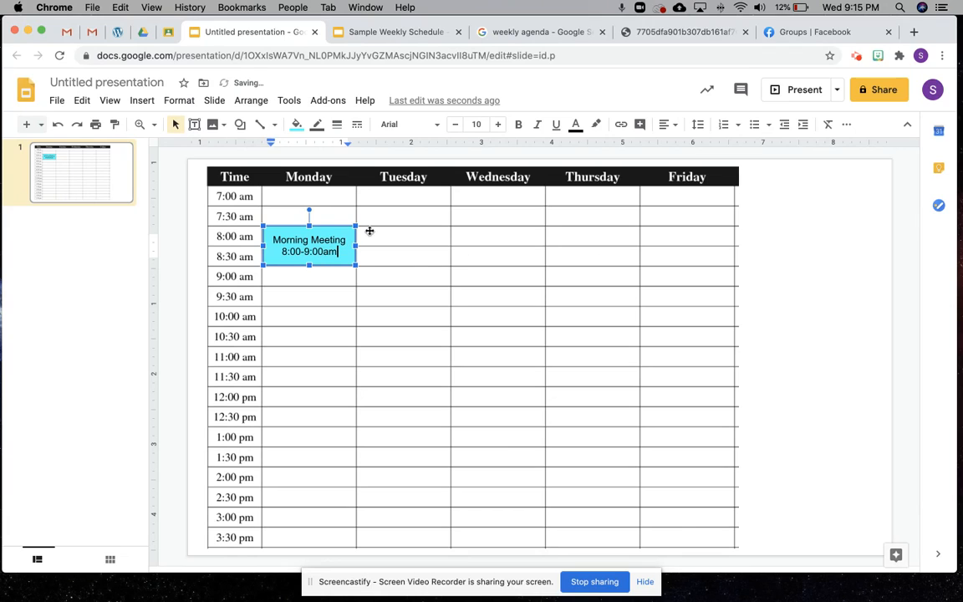
- Make both lines of the Morning Meeting tile bold and set their font size to 9
{"action": "left_click_drag", "start_coordinate": [348, 255], "coordinate": [272, 239]}
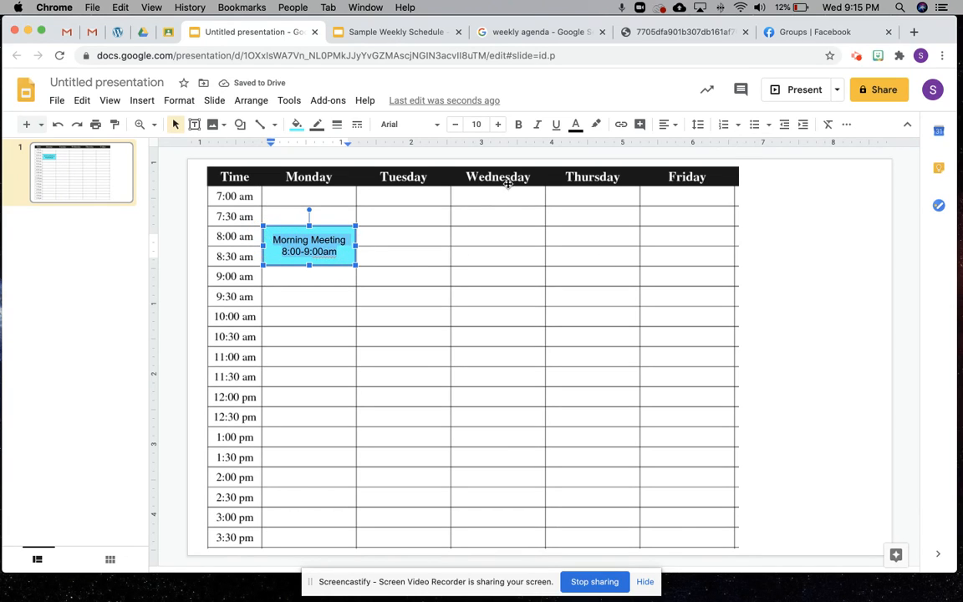
{"action": "left_click", "coordinate": [519, 124]}
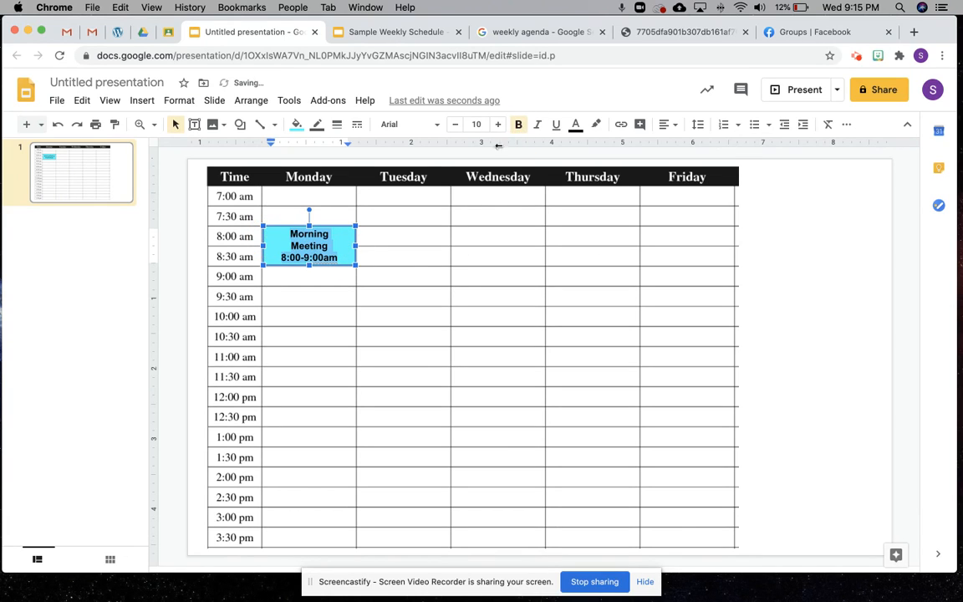
{"action": "left_click", "coordinate": [455, 124]}
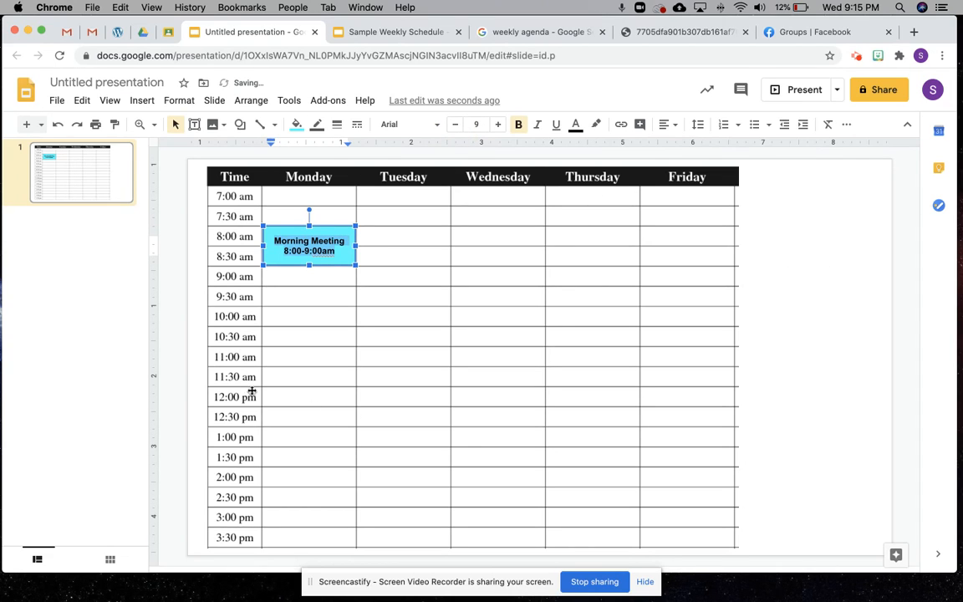
{"action": "left_click", "coordinate": [819, 360]}
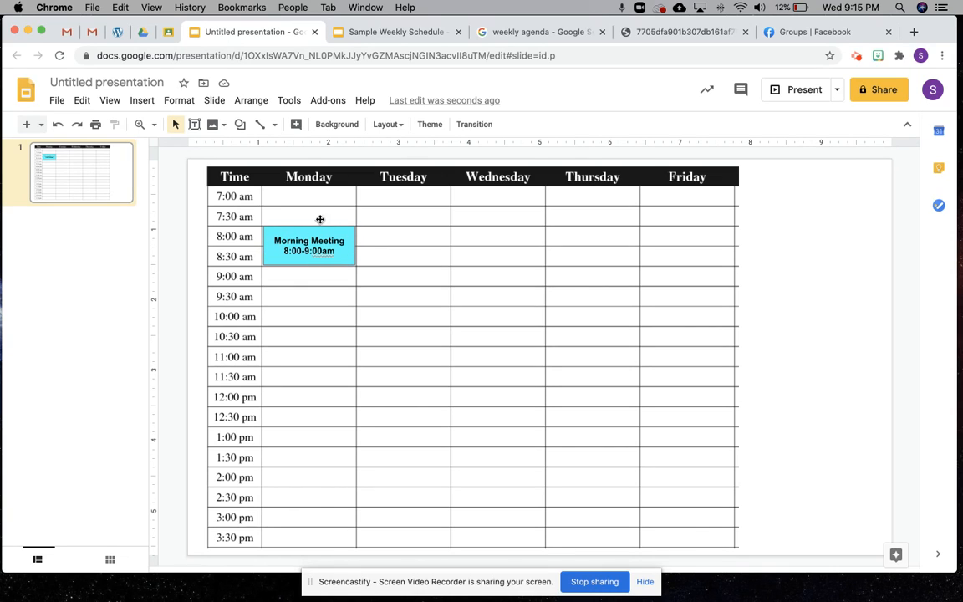
- Review the goals list on the Sample Weekly Schedule's title slide and return to the untitled presentation
{"action": "left_click", "coordinate": [368, 34]}
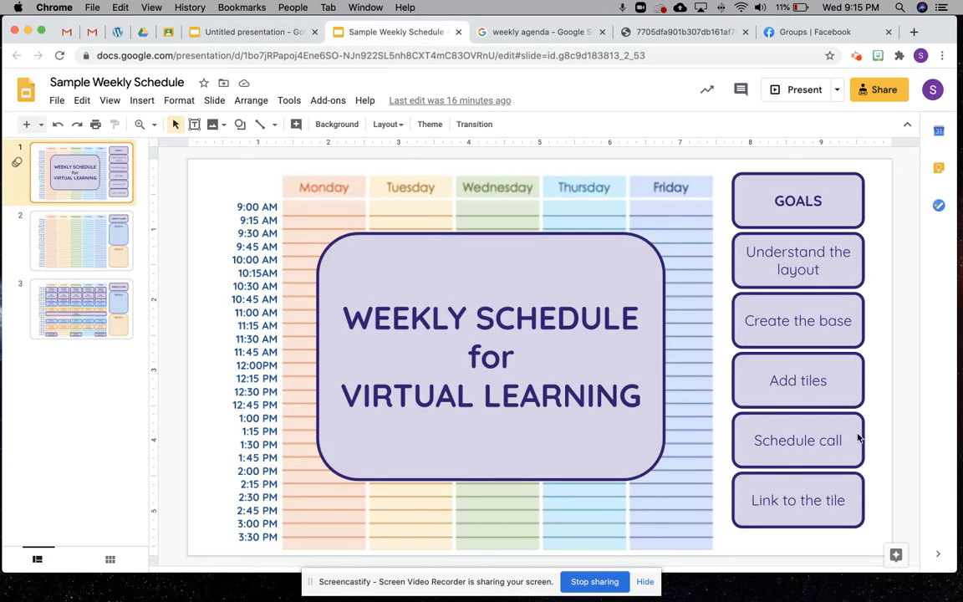
{"action": "left_click", "coordinate": [225, 35]}
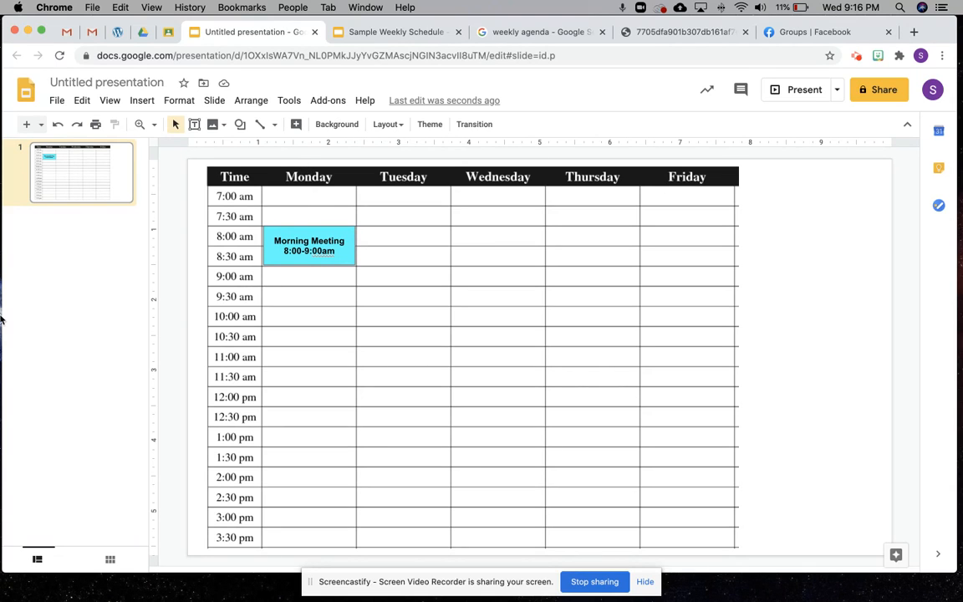
- Switch to Zoom and start scheduling a new meeting with the topic "Morning Meeting"
{"action": "mouse_move", "coordinate": [2, 314]}
{"action": "left_click", "coordinate": [17, 412]}
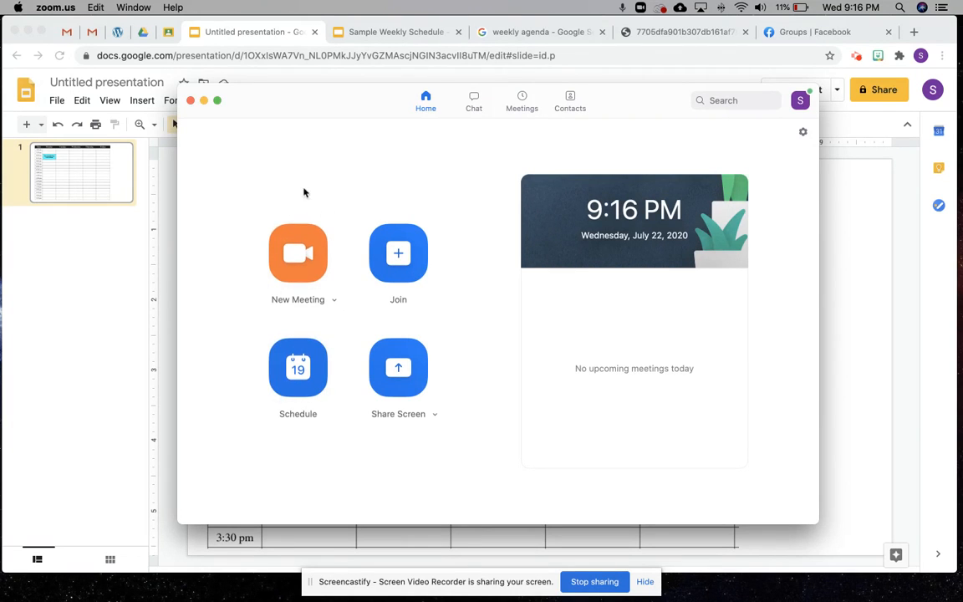
{"action": "left_click", "coordinate": [296, 366]}
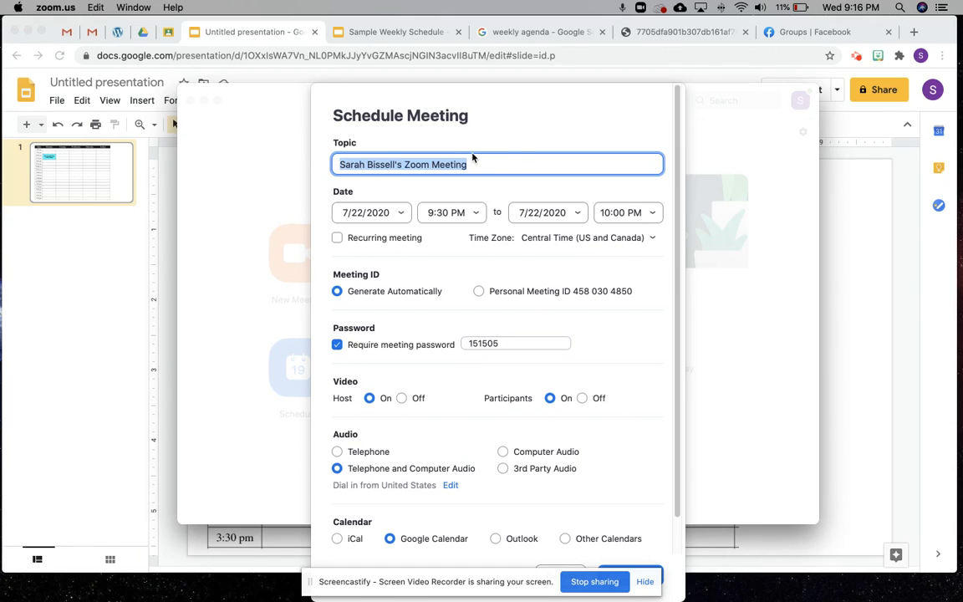
{"action": "type", "text": "Mo"}
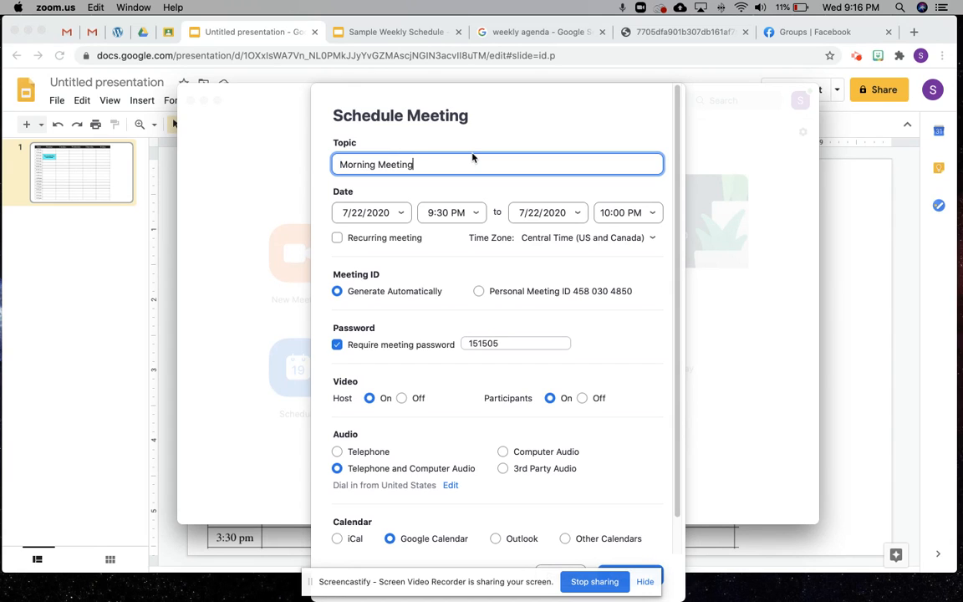
{"action": "type", "text": "rning Meeting"}
- Set the meeting date to 7/27/2020 and its time to 8:00 AM through 9:00 AM
{"action": "left_click", "coordinate": [400, 213]}
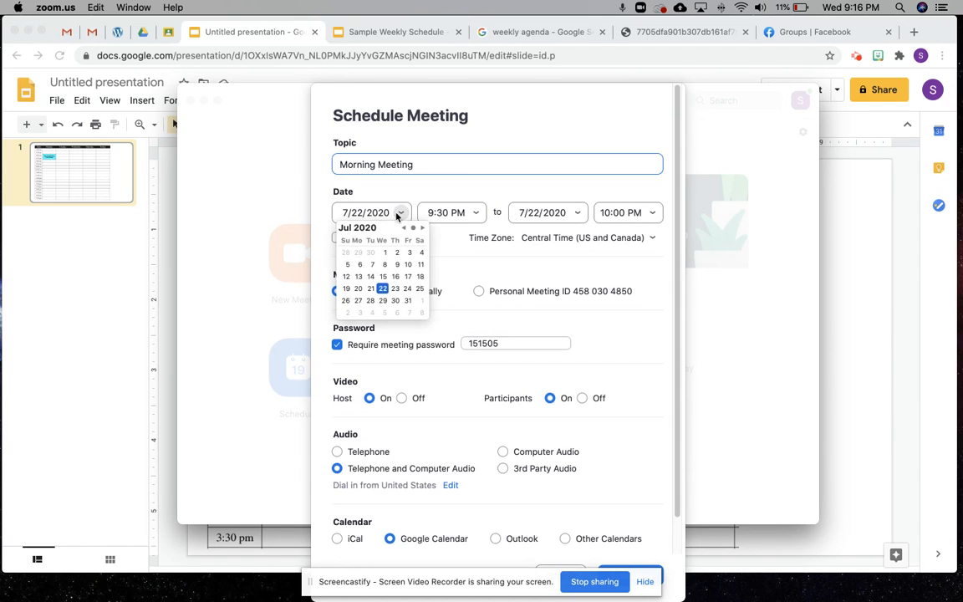
{"action": "left_click", "coordinate": [358, 301]}
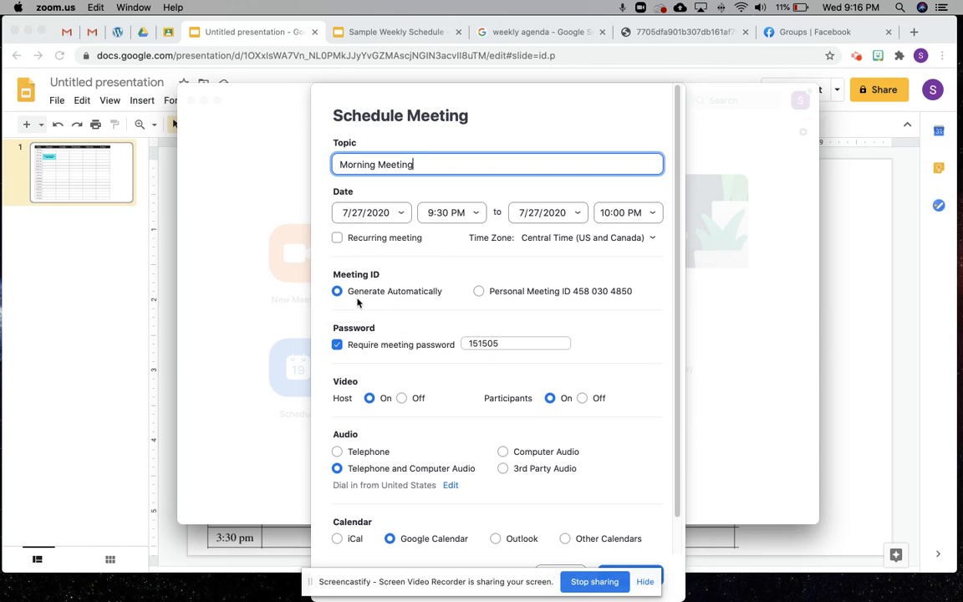
{"action": "left_click", "coordinate": [474, 214]}
{"action": "scroll", "coordinate": [447, 277], "scroll_direction": "up", "scroll_amount": 10}
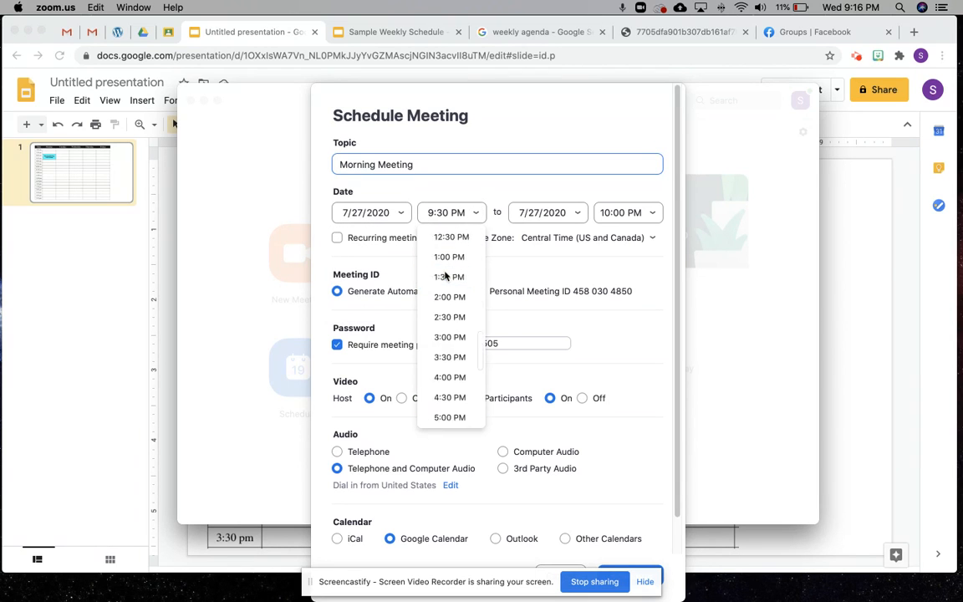
{"action": "left_click", "coordinate": [450, 280]}
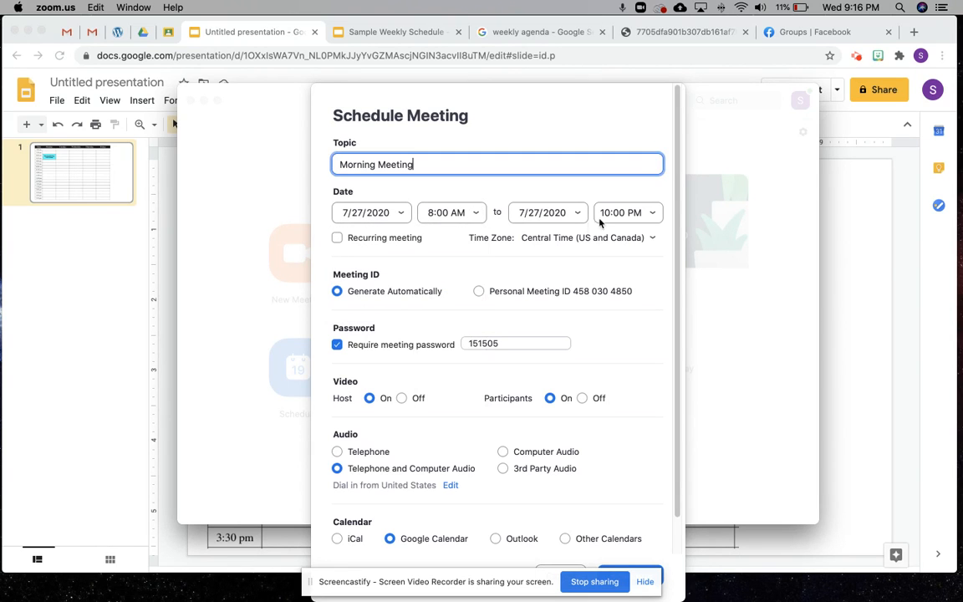
{"action": "left_click", "coordinate": [657, 212]}
{"action": "scroll", "coordinate": [629, 293], "scroll_direction": "up", "scroll_amount": 10}
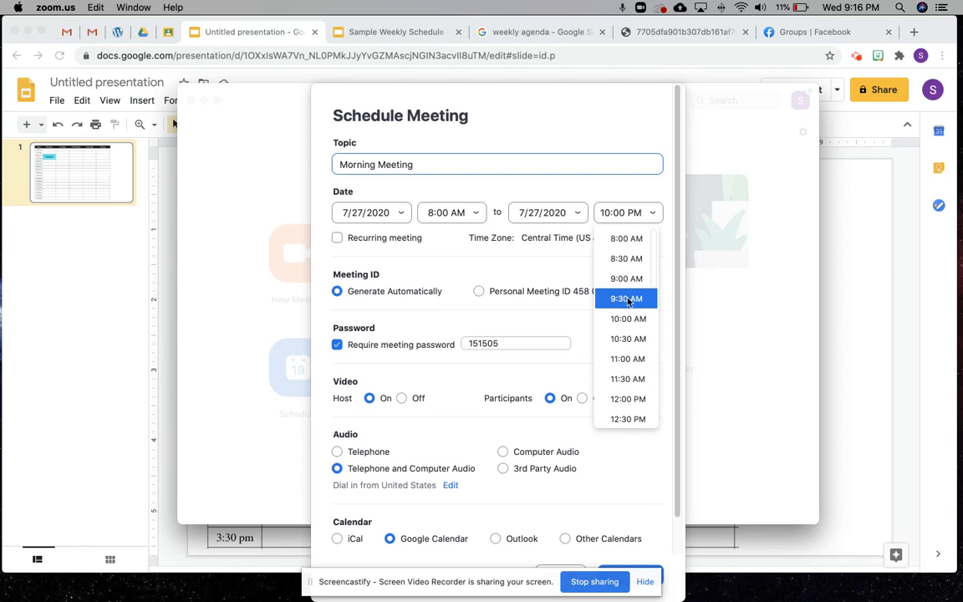
{"action": "left_click", "coordinate": [627, 279]}
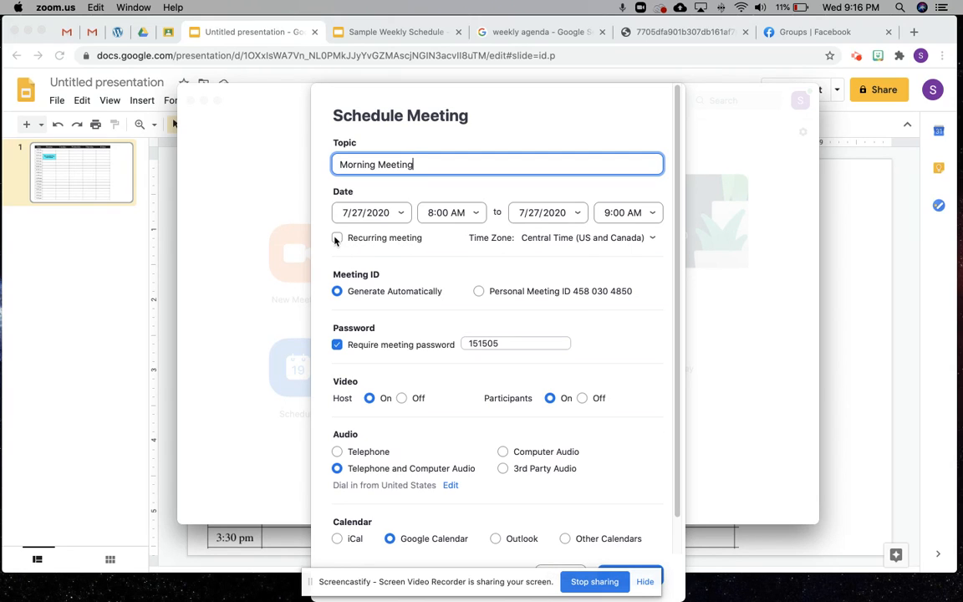
- Make the Morning Meeting a recurring meeting and expand its advanced options
{"action": "left_click", "coordinate": [412, 241]}
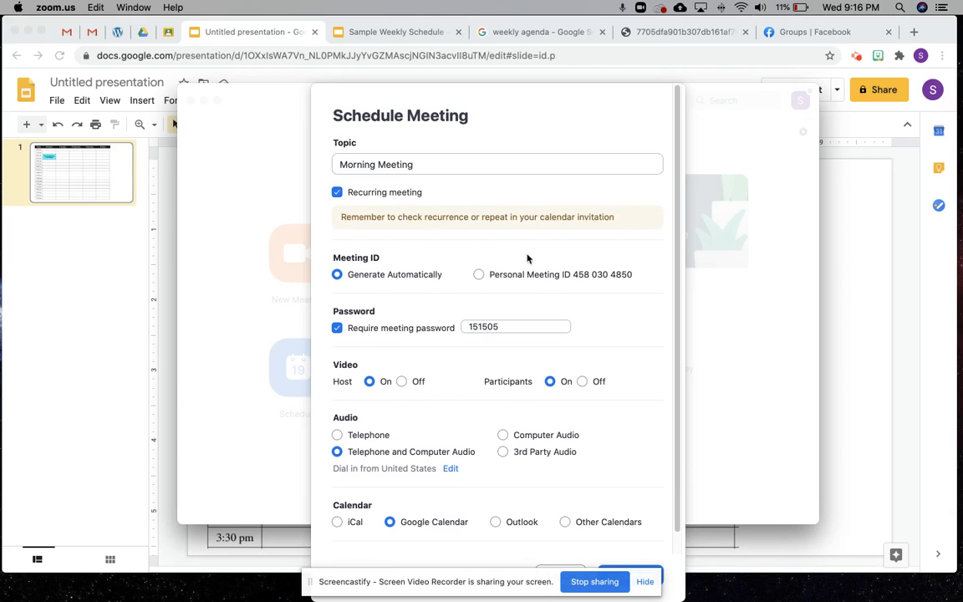
{"action": "scroll", "coordinate": [503, 399], "scroll_direction": "down", "scroll_amount": 2}
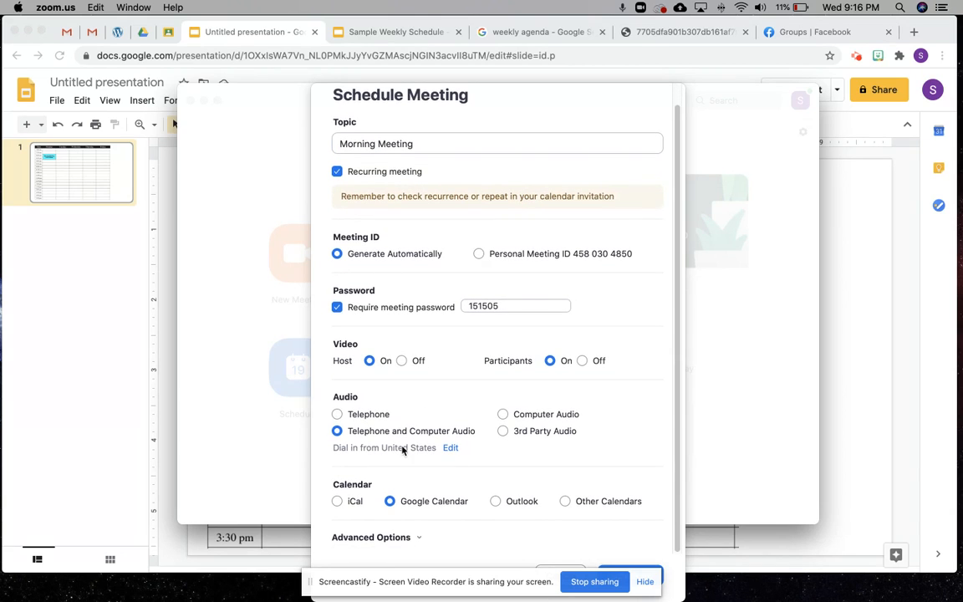
{"action": "left_click", "coordinate": [372, 537]}
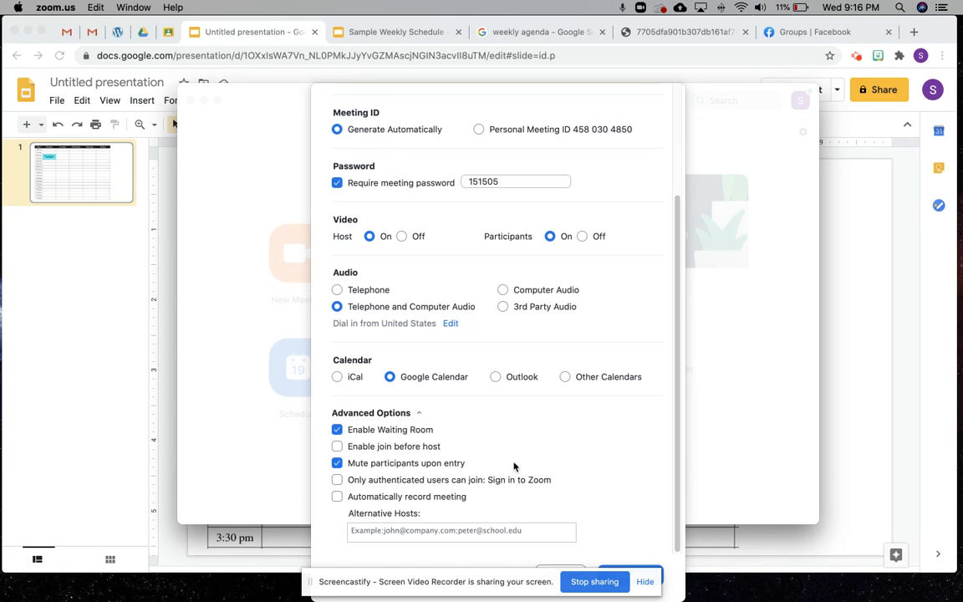
{"action": "left_click", "coordinate": [645, 581]}
{"action": "left_click", "coordinate": [552, 598]}
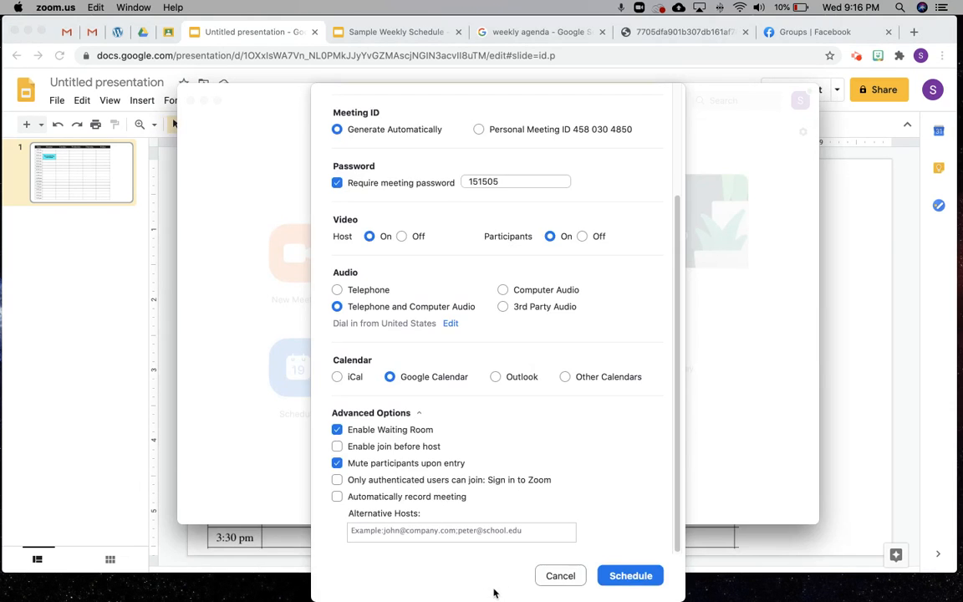
- Schedule the meeting and authorize Zoom to add it to the Google account's calendar
{"action": "left_click", "coordinate": [628, 576]}
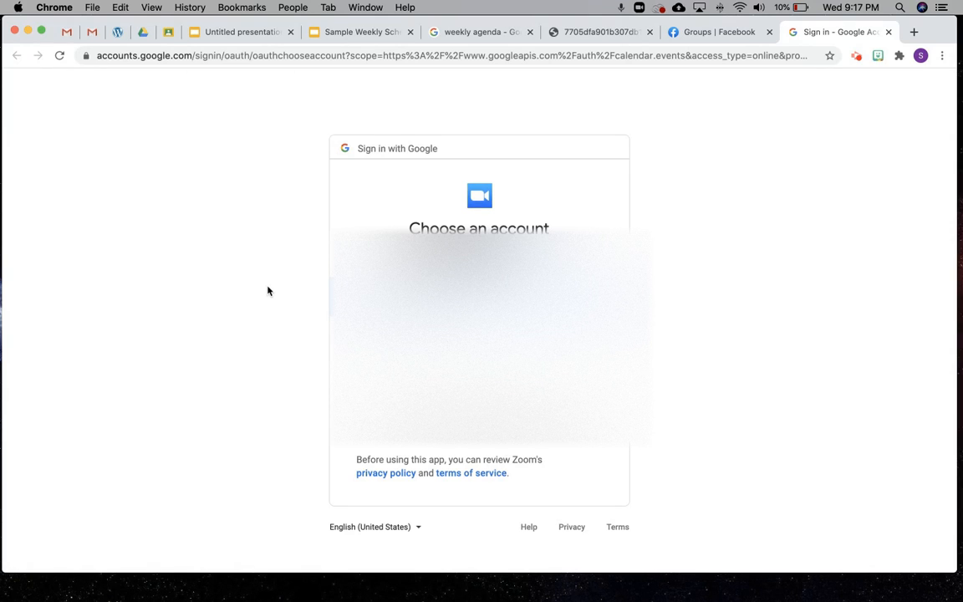
{"action": "left_click", "coordinate": [456, 297]}
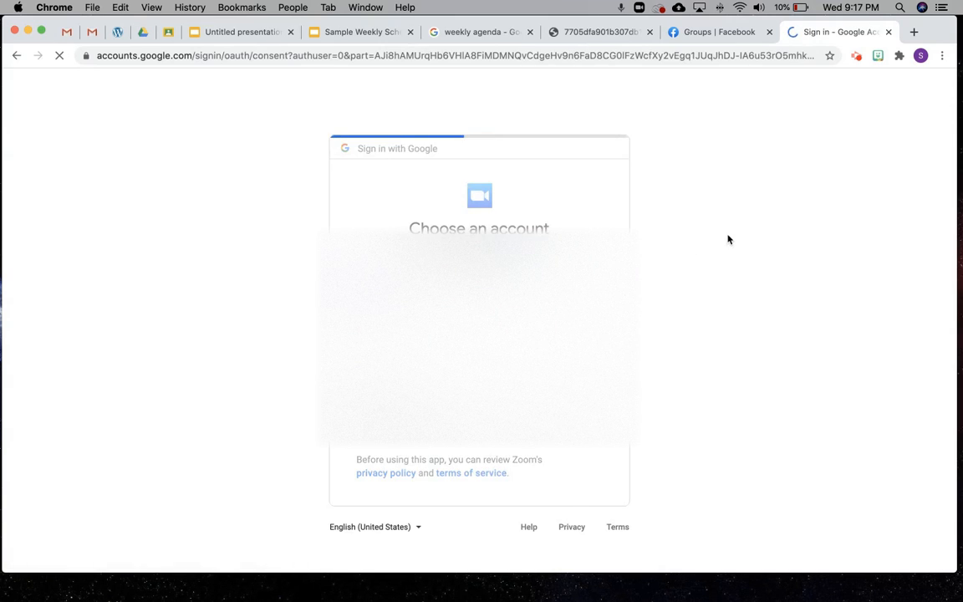
{"action": "left_click", "coordinate": [573, 465]}
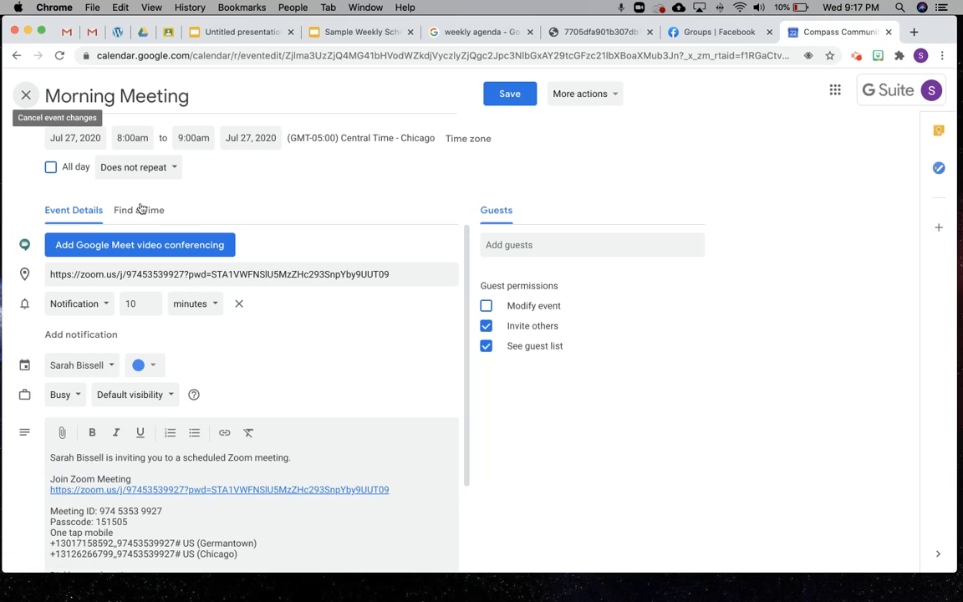
- Set the Morning Meeting calendar event to repeat every weekday (Monday to Friday) and save it
{"action": "left_click", "coordinate": [77, 141]}
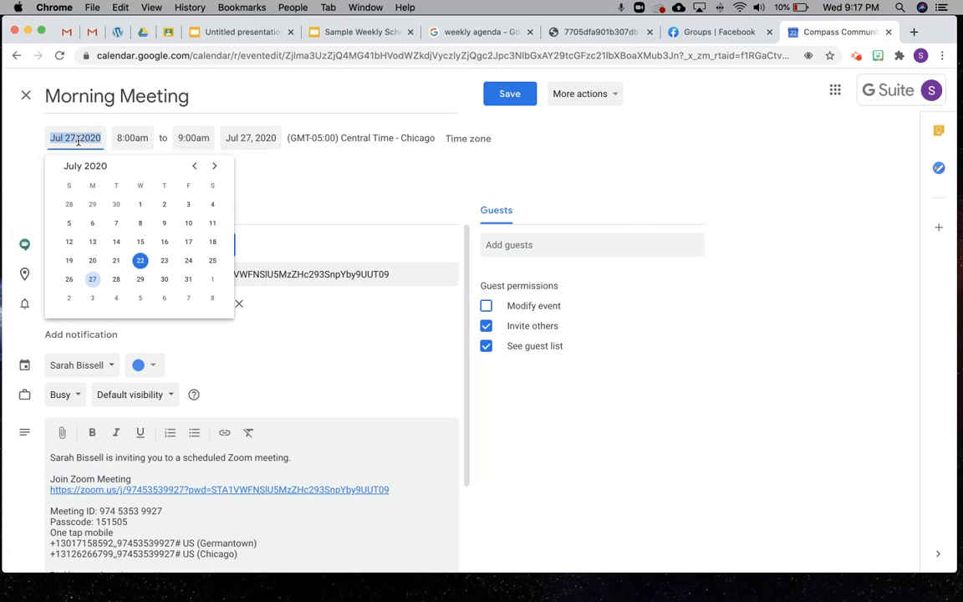
{"action": "left_click", "coordinate": [93, 279]}
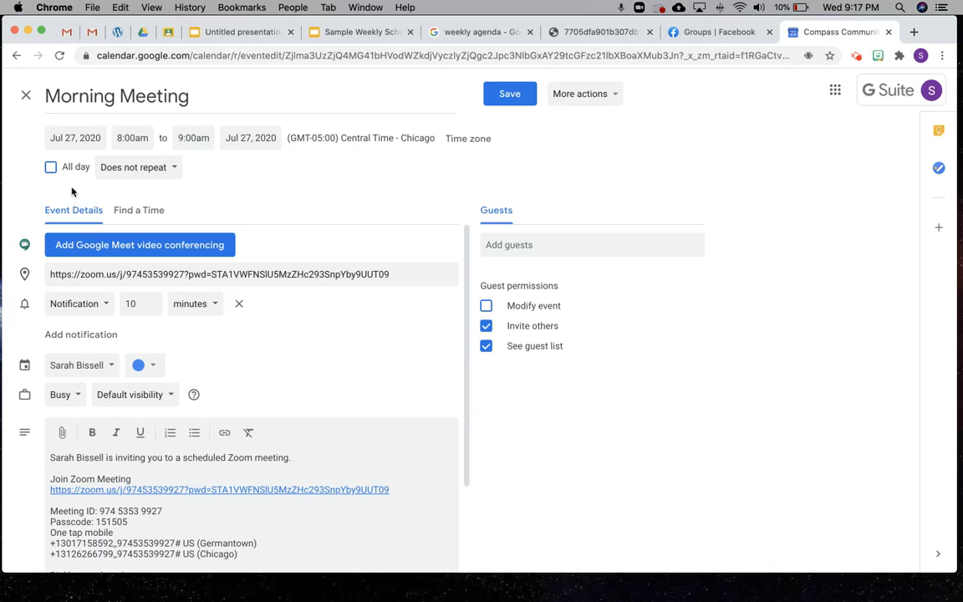
{"action": "left_click", "coordinate": [163, 171]}
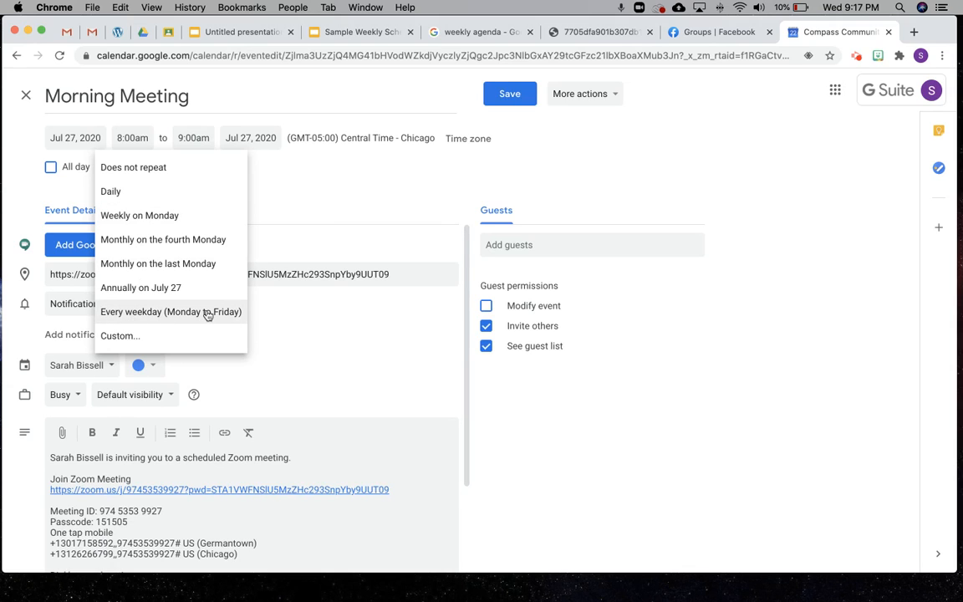
{"action": "left_click", "coordinate": [153, 312]}
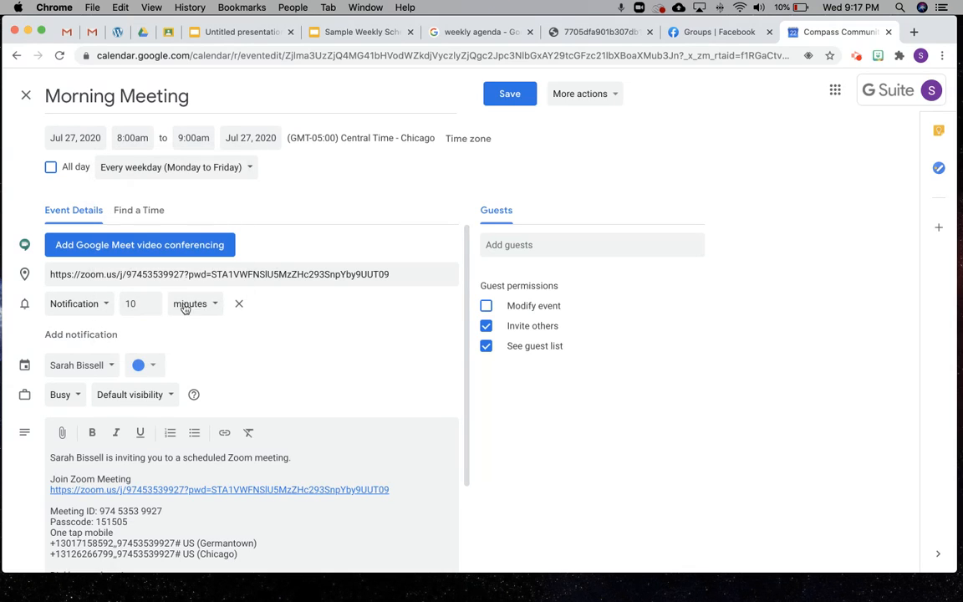
{"action": "left_click", "coordinate": [506, 94]}
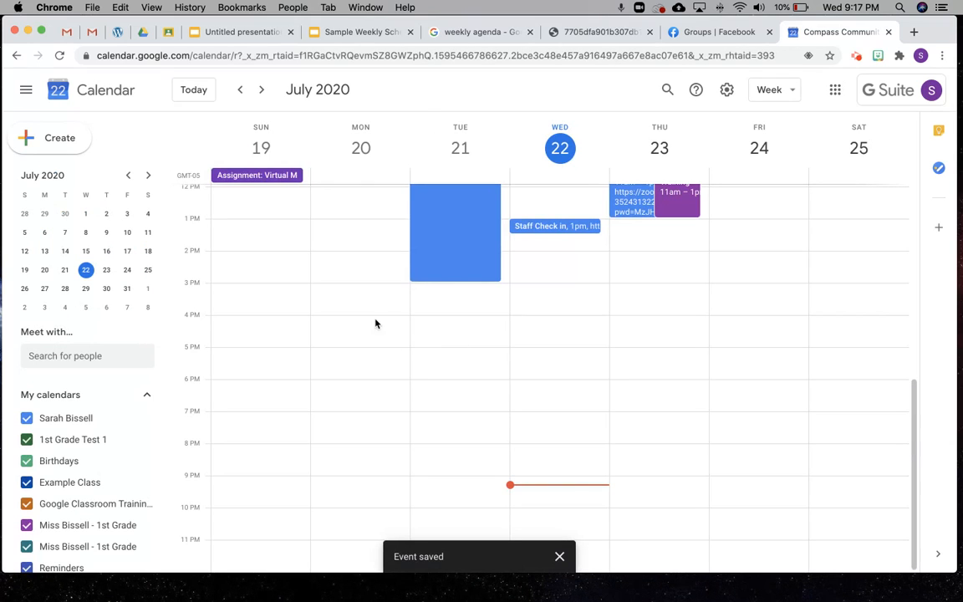
- Check the Morning Meeting events in the calendar weeks from July 26 through mid-August, then return to the July 26 week
{"action": "left_click", "coordinate": [264, 90]}
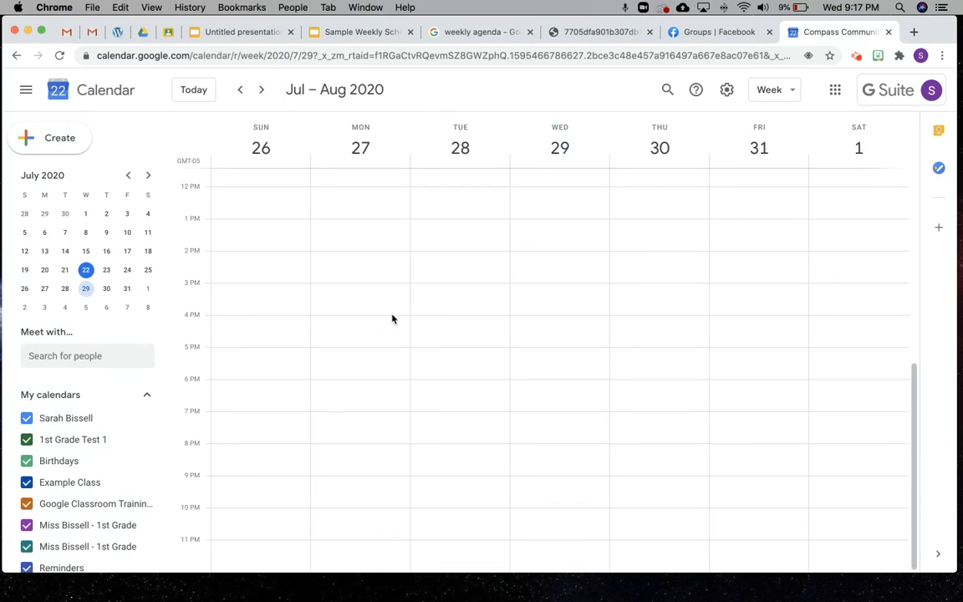
{"action": "scroll", "coordinate": [393, 313], "scroll_direction": "up", "scroll_amount": 3}
{"action": "scroll", "coordinate": [385, 293], "scroll_direction": "up", "scroll_amount": 1}
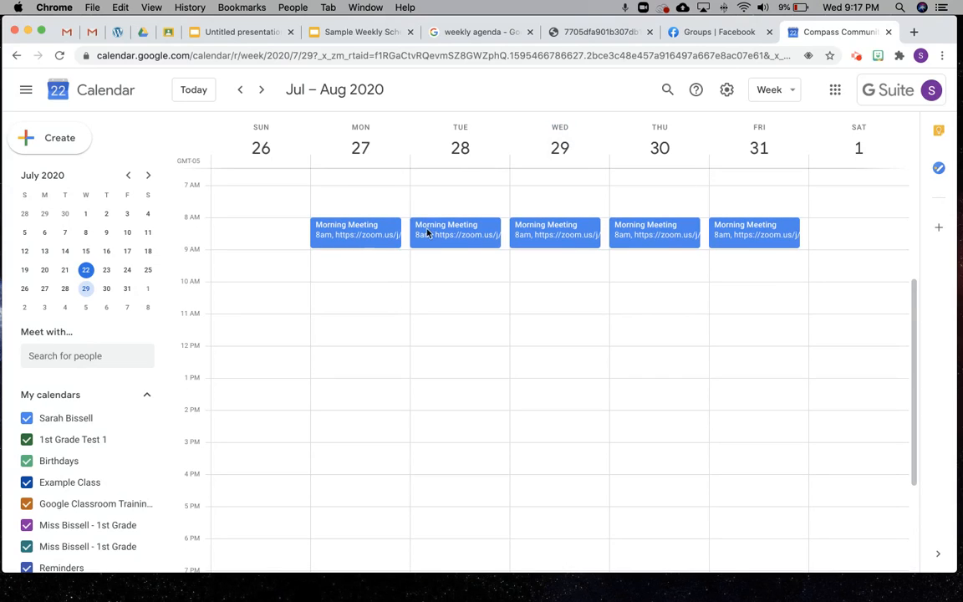
{"action": "left_click", "coordinate": [260, 90]}
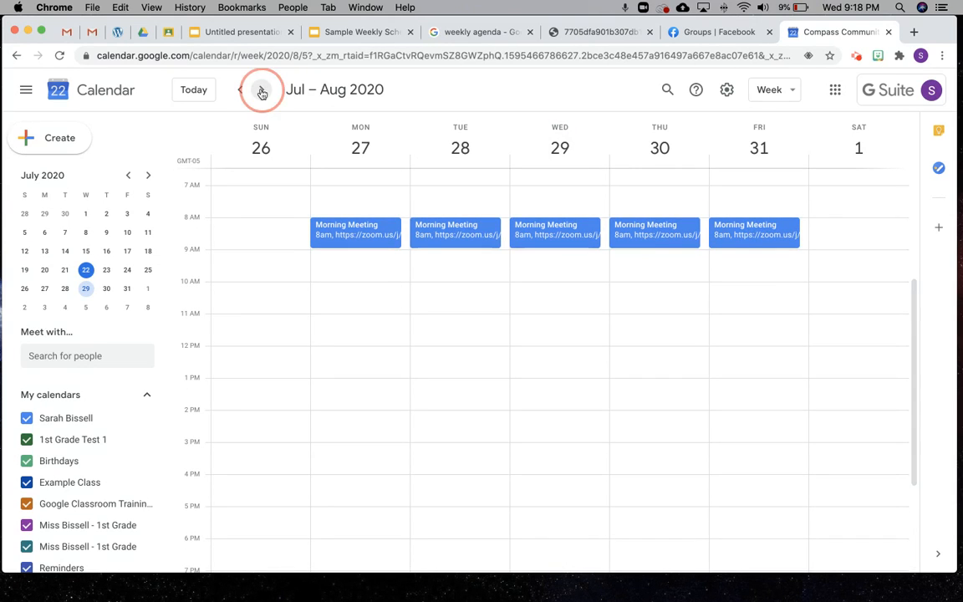
{"action": "left_click", "coordinate": [261, 90]}
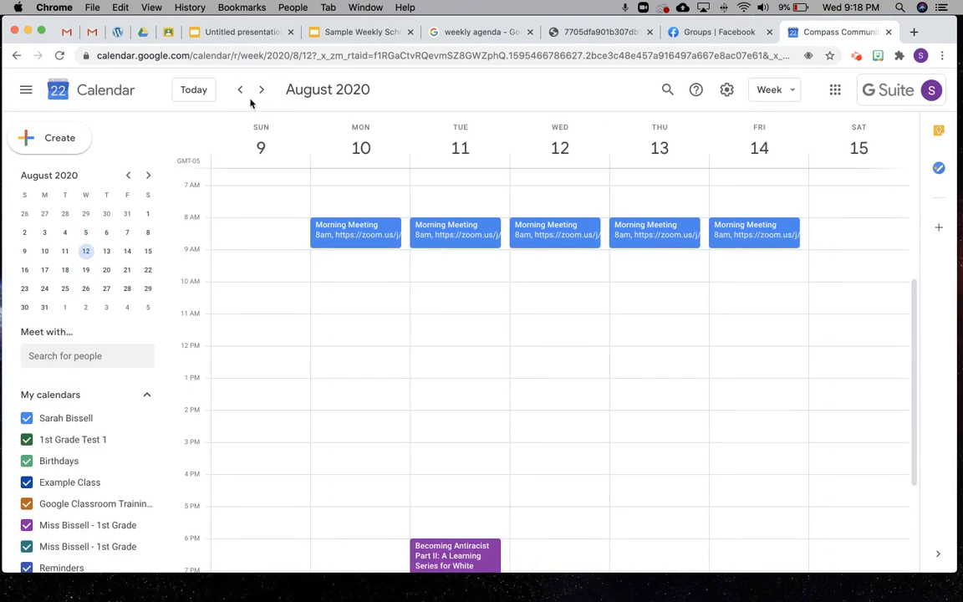
{"action": "left_click", "coordinate": [242, 94]}
{"action": "left_click", "coordinate": [243, 93]}
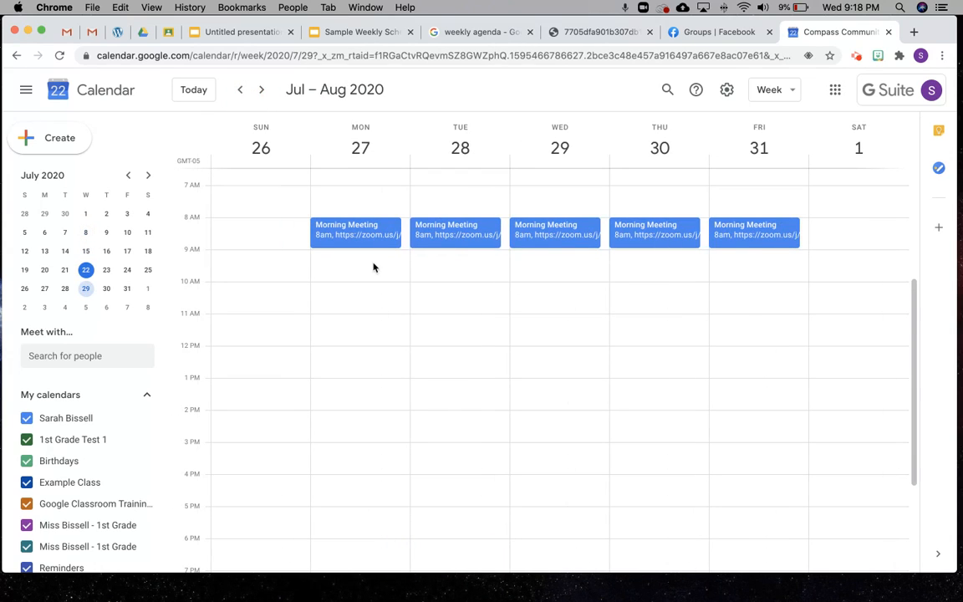
- Copy the Zoom join link address from Monday's Morning Meeting event and switch to the Sample Weekly Schedule presentation
{"action": "left_click", "coordinate": [347, 231]}
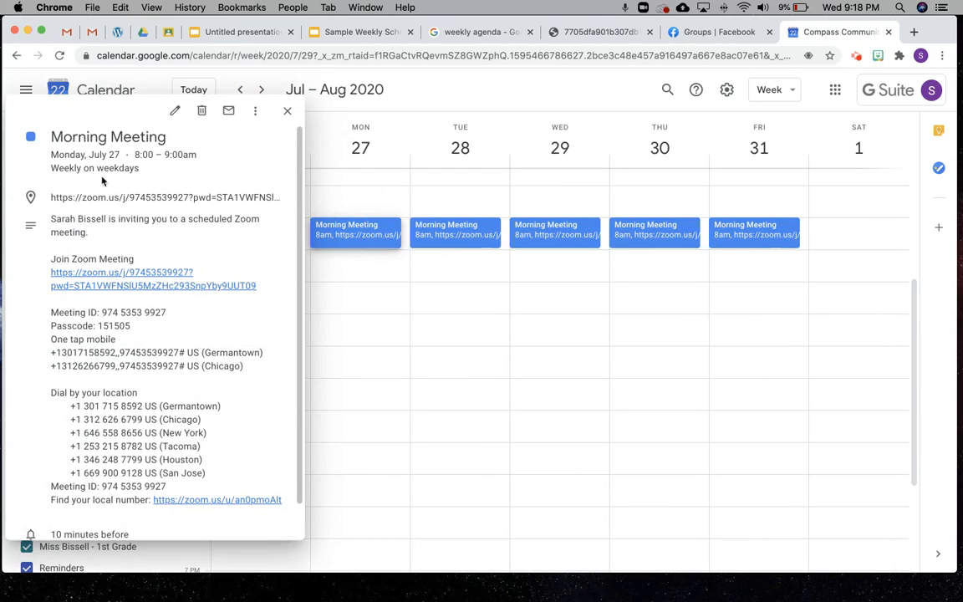
{"action": "right_click", "coordinate": [80, 276]}
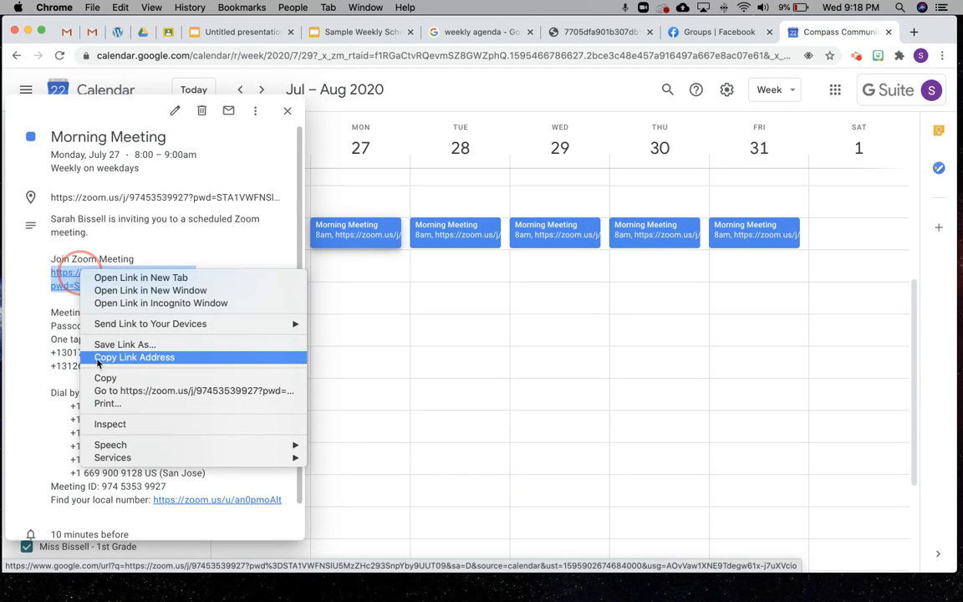
{"action": "left_click", "coordinate": [178, 357]}
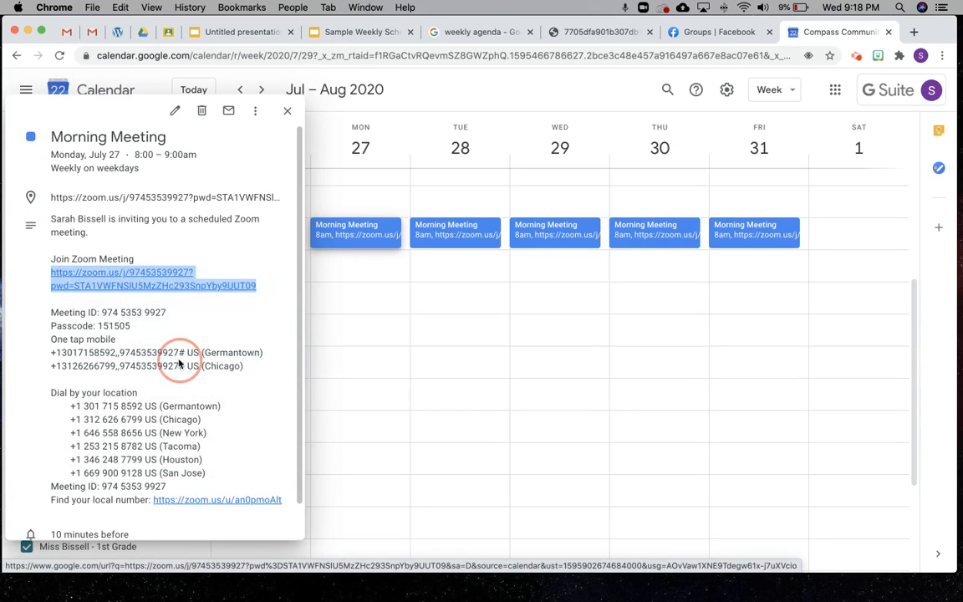
{"action": "left_click", "coordinate": [243, 35]}
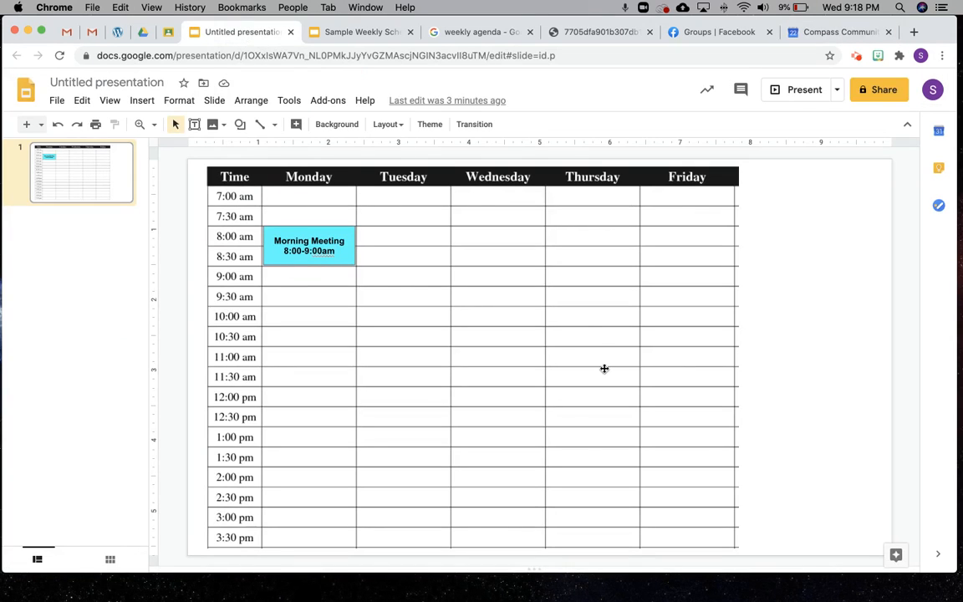
{"action": "left_click", "coordinate": [334, 33]}
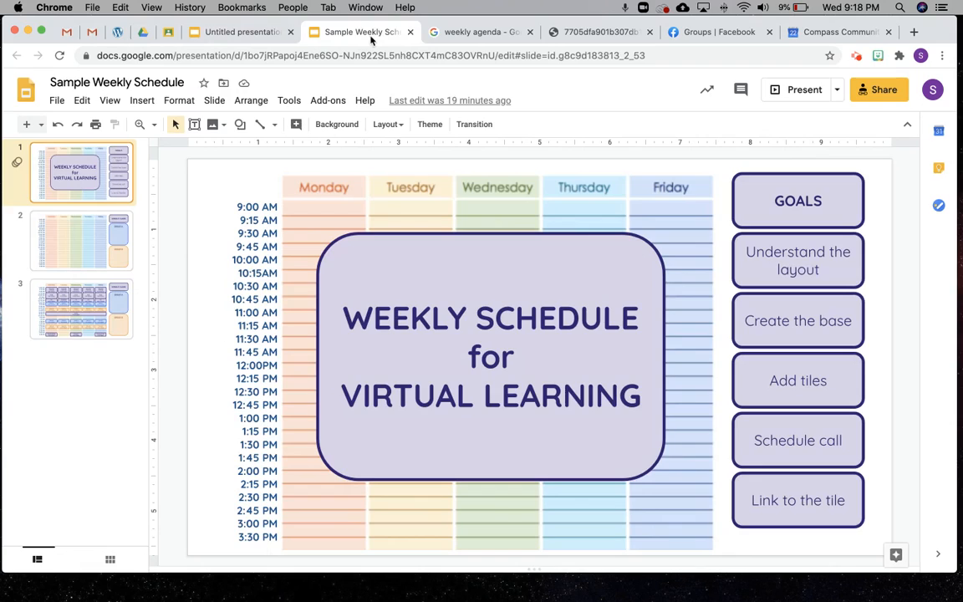